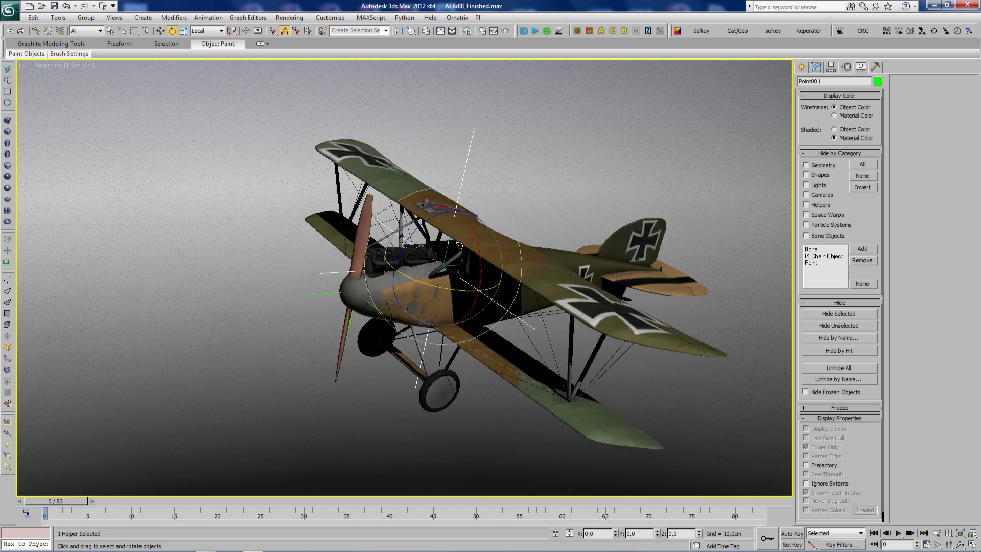
Open the Noiserrr tool for the selected main helper and place its window beside the biplane
{"action": "key", "text": "w"}
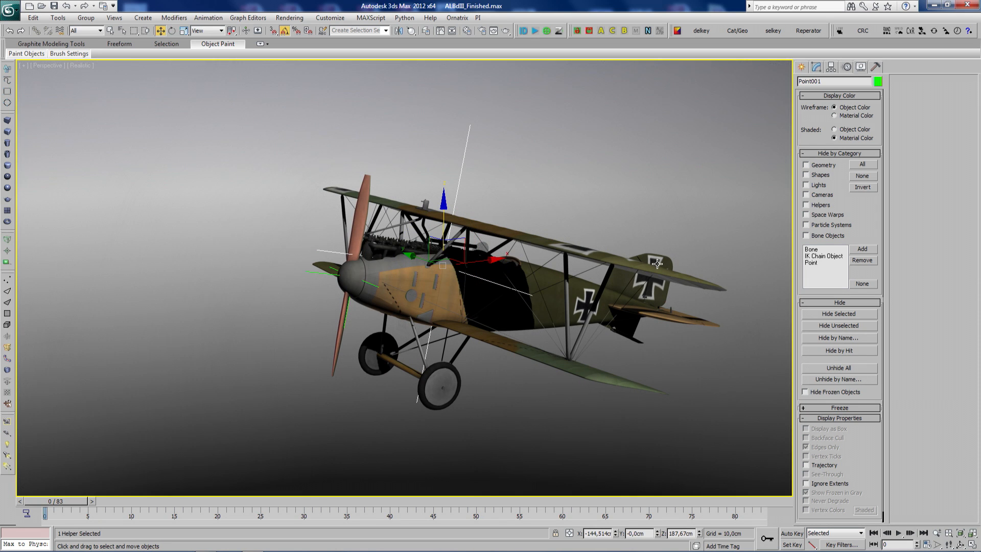
{"action": "left_click", "coordinate": [648, 31]}
{"action": "left_click_drag", "start_coordinate": [483, 51], "coordinate": [173, 51]}
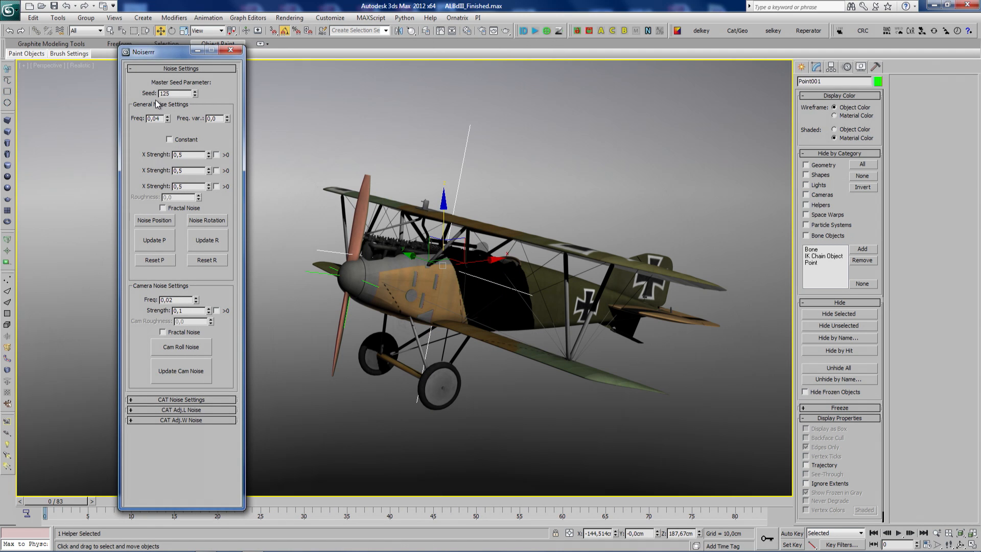
{"action": "left_click_drag", "start_coordinate": [161, 50], "coordinate": [169, 83]}
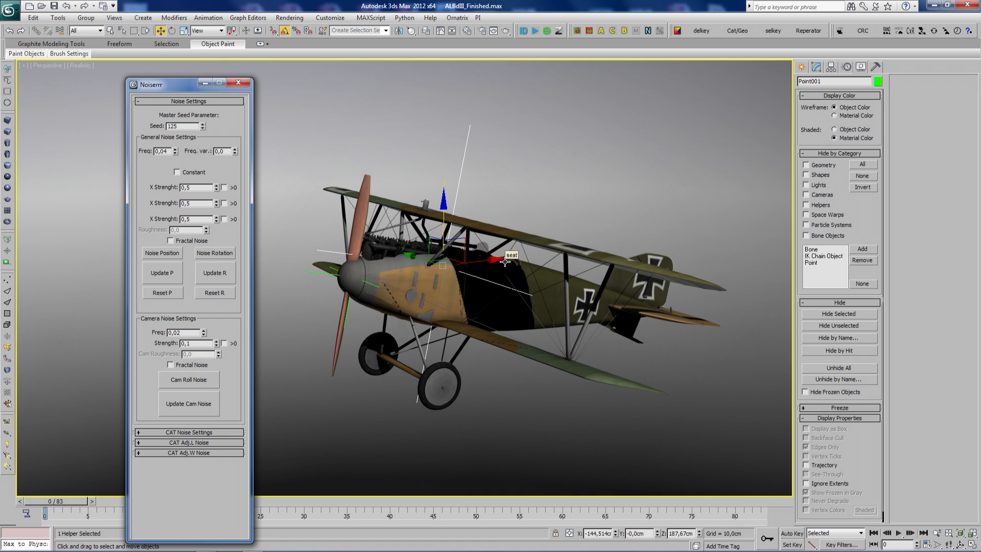
{"action": "left_click_drag", "start_coordinate": [176, 87], "coordinate": [156, 60]}
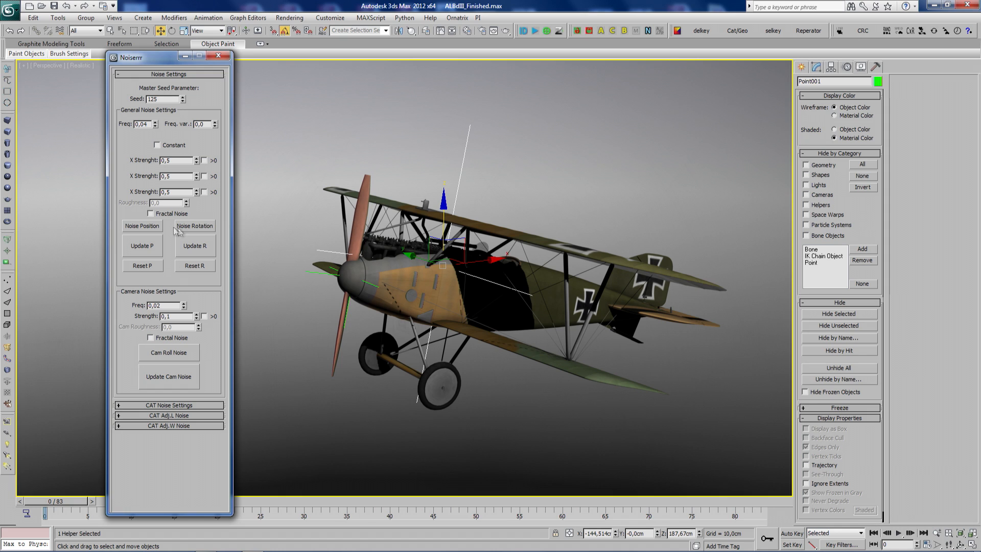
Apply constant rotation noise to the biplane's main helper, tuning the strength to 13,2 during playback
{"action": "left_click", "coordinate": [172, 146]}
{"action": "left_click_drag", "start_coordinate": [203, 442], "coordinate": [152, 235]}
{"action": "left_click_drag", "start_coordinate": [196, 162], "coordinate": [198, 230]}
{"action": "left_click", "coordinate": [899, 533]}
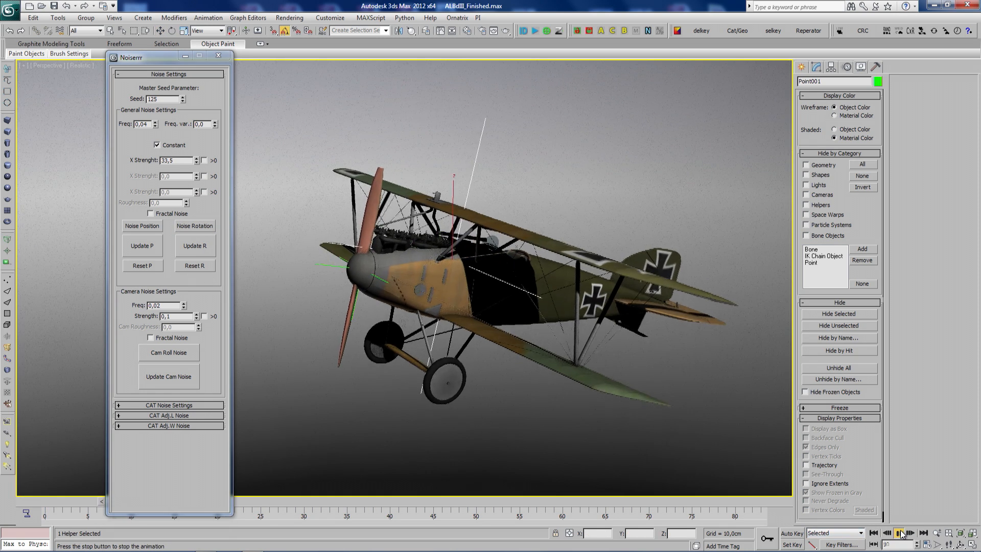
{"action": "left_click_drag", "start_coordinate": [196, 159], "coordinate": [211, 260]}
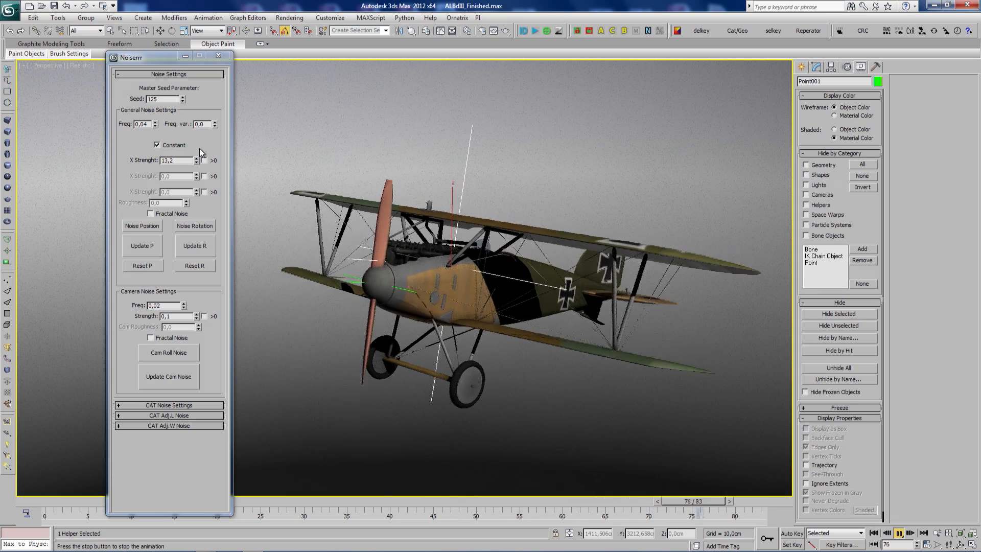
{"action": "left_click", "coordinate": [902, 534]}
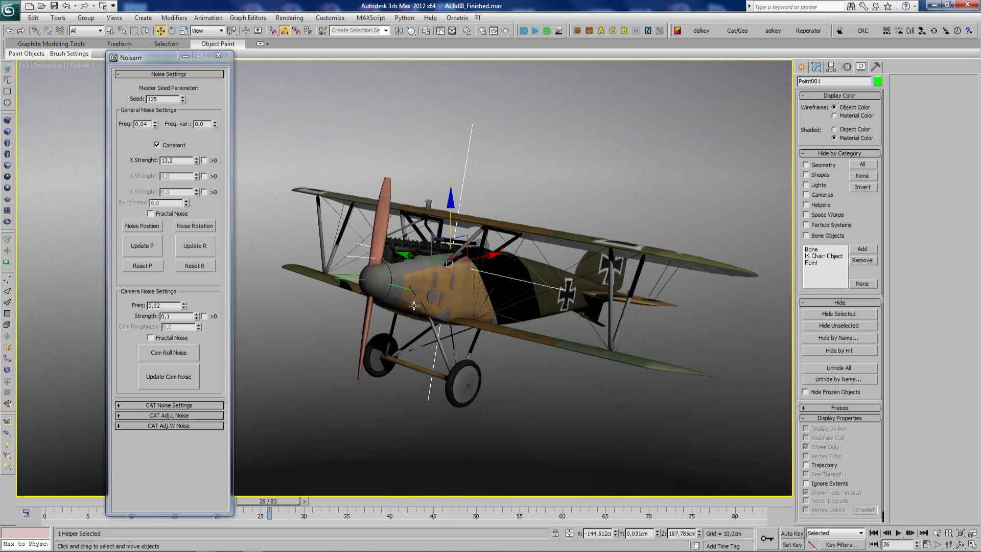
Auto-key the propeller helper from frame 0 with a 700-degree X rotation at frame 5
{"action": "left_click", "coordinate": [408, 291]}
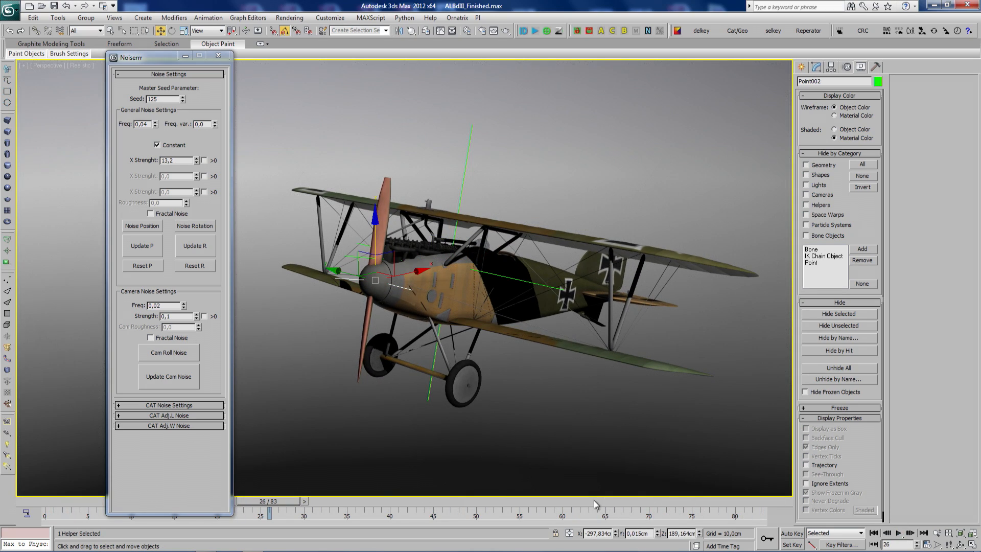
{"action": "left_click", "coordinate": [37, 504]}
{"action": "key", "text": "w"}
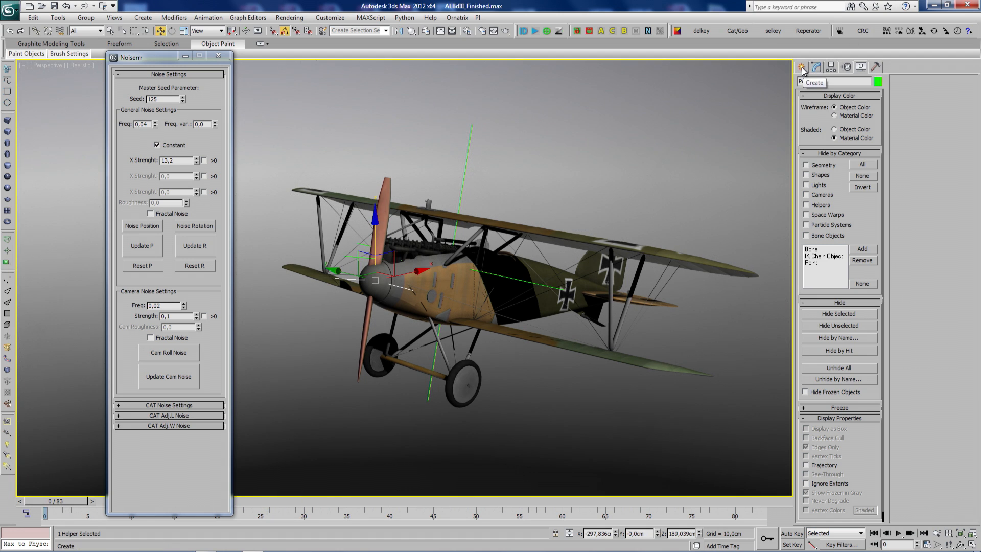
{"action": "left_click", "coordinate": [793, 533]}
{"action": "key", "text": "period"}
{"action": "key", "text": "period"}
{"action": "key", "text": "period"}
{"action": "key", "text": "period"}
{"action": "key", "text": "period"}
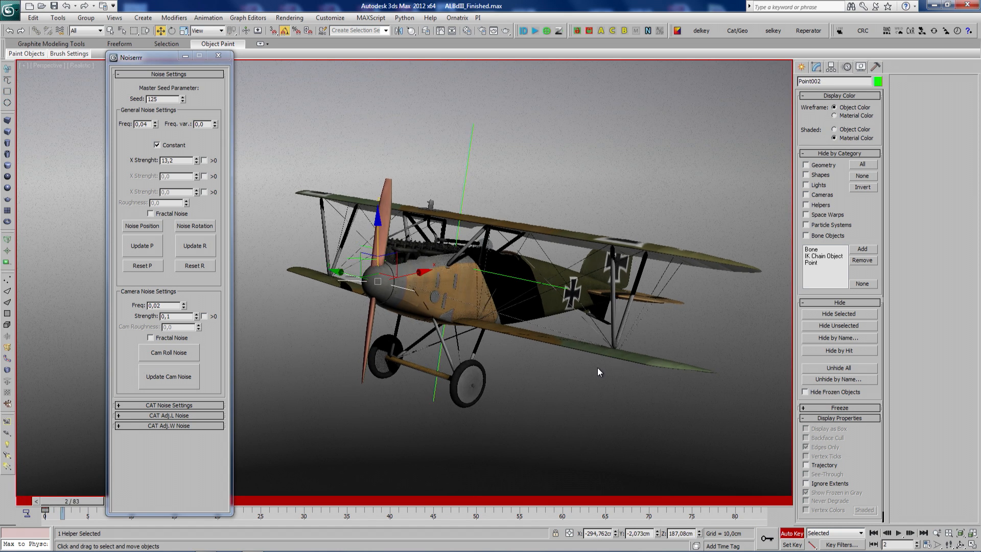
{"action": "key", "text": "e"}
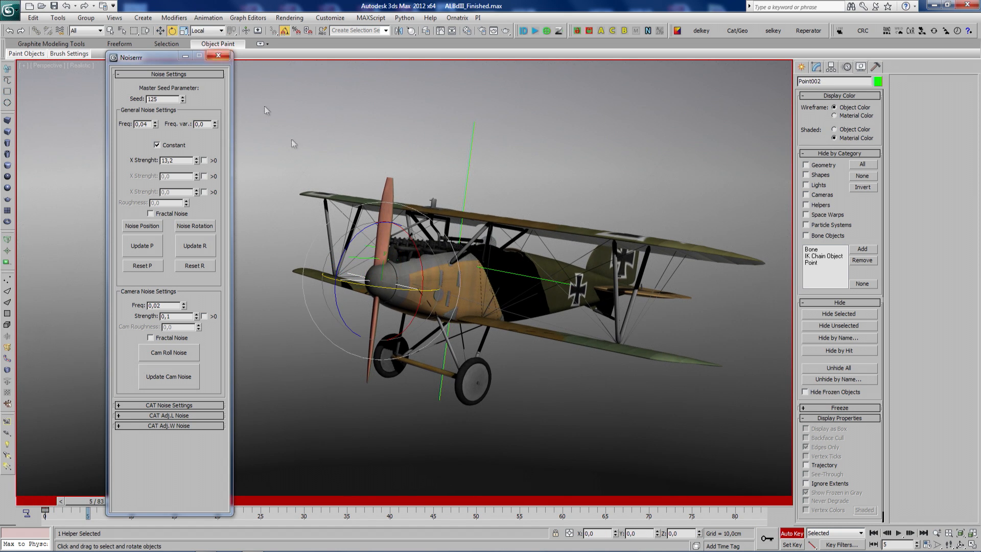
{"action": "left_click_drag", "start_coordinate": [421, 262], "coordinate": [501, 531]}
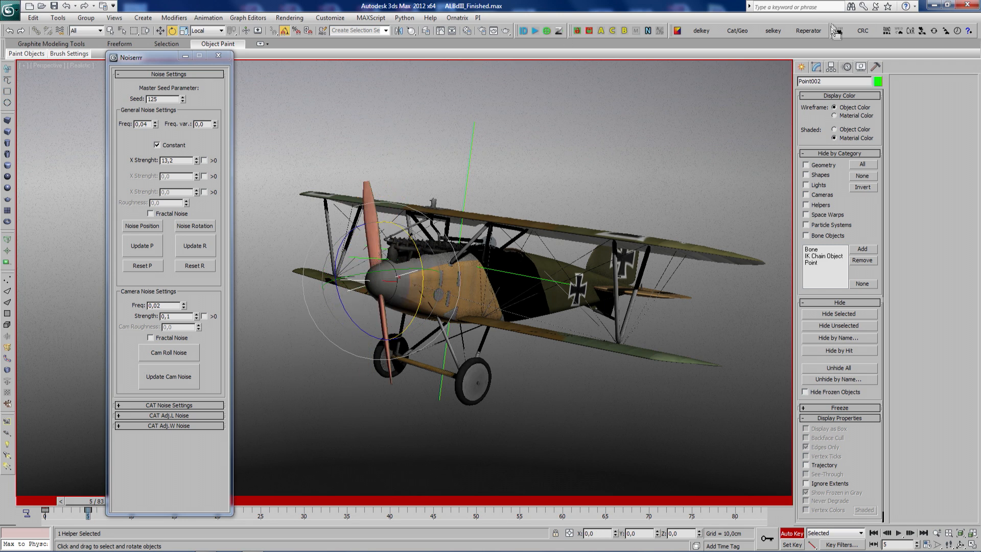
{"action": "left_click", "coordinate": [793, 533]}
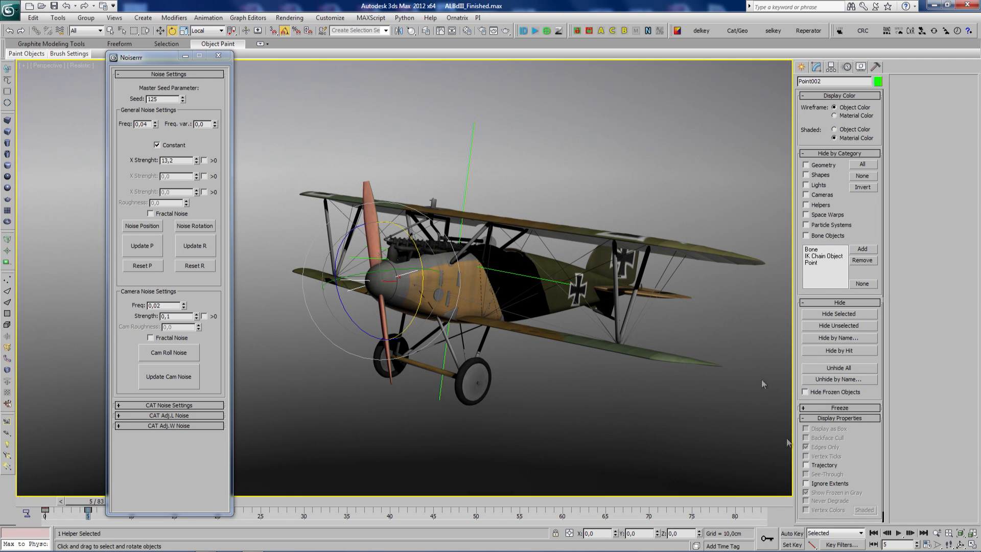
Give the propeller's rotation curves Linear out-of-range types before and after the keys, and play the animation
{"action": "left_click", "coordinate": [440, 30]}
{"action": "left_click", "coordinate": [214, 155]}
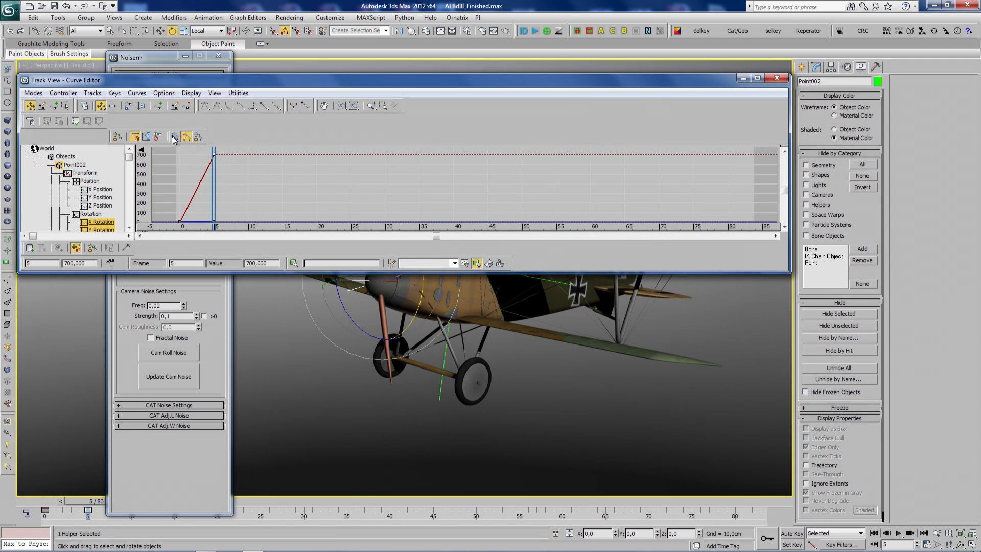
{"action": "left_click", "coordinate": [146, 136]}
{"action": "left_click", "coordinate": [96, 199]}
{"action": "left_click", "coordinate": [74, 199]}
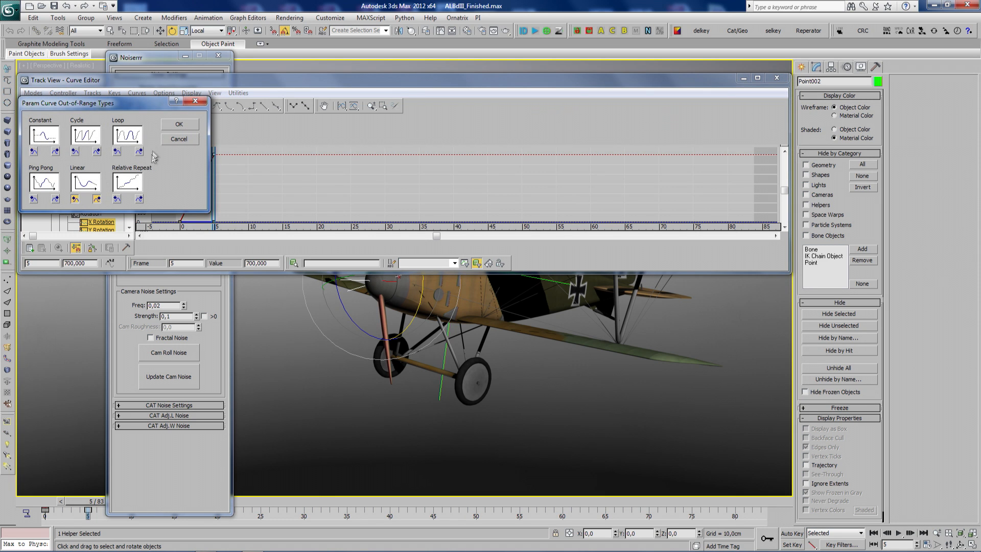
{"action": "left_click", "coordinate": [179, 124]}
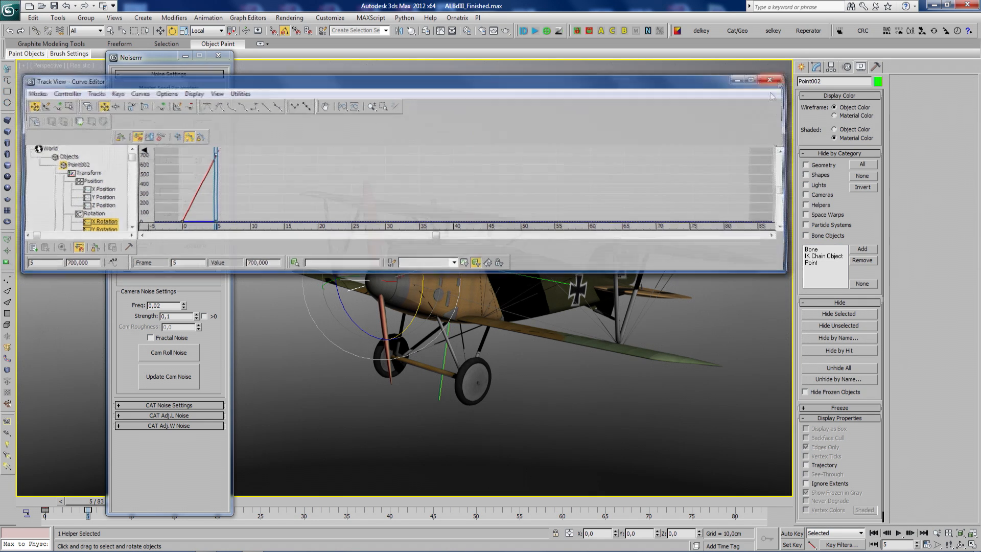
{"action": "left_click", "coordinate": [777, 78]}
{"action": "left_click", "coordinate": [899, 532]}
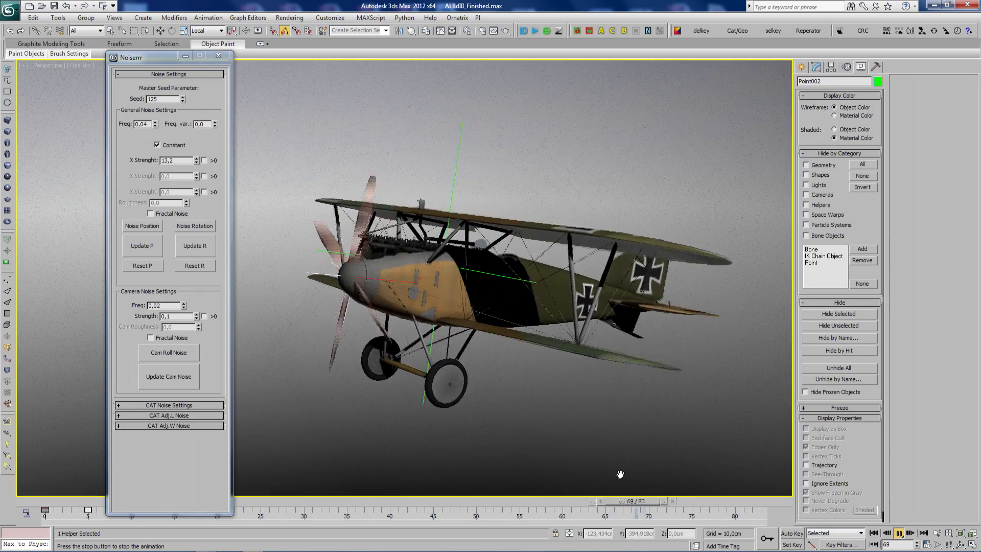
{"action": "left_click", "coordinate": [599, 505]}
Apply fractal rotation noise to the aileron on the upper wing and update it with Constant turned off
{"action": "key", "text": "w"}
{"action": "left_click", "coordinate": [568, 425]}
{"action": "middle_click_drag", "start_coordinate": [571, 424], "coordinate": [475, 276], "text": "alt"}
{"action": "left_click", "coordinate": [448, 268]}
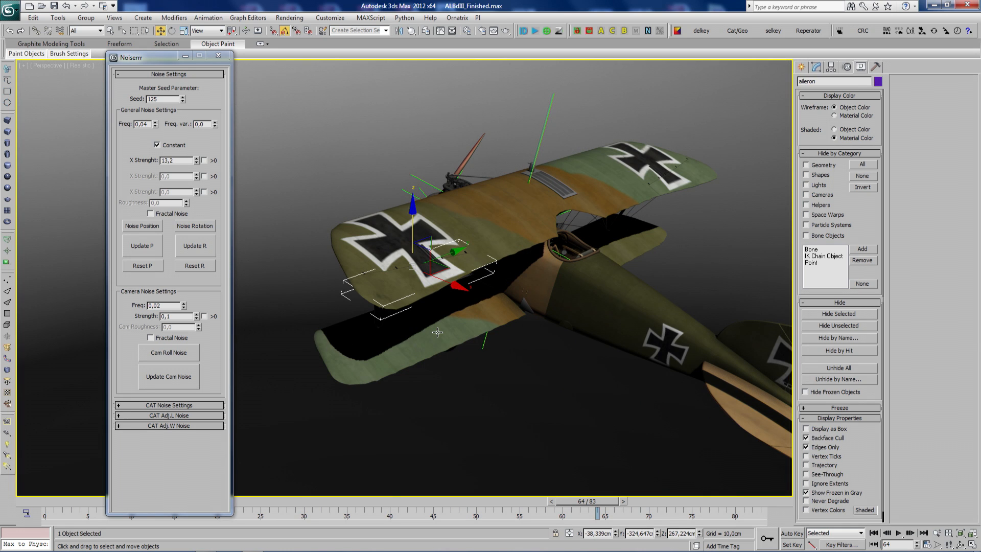
{"action": "middle_click_drag", "start_coordinate": [438, 333], "coordinate": [474, 346], "text": "alt"}
{"action": "scroll", "coordinate": [433, 344], "scroll_direction": "up", "scroll_amount": 4}
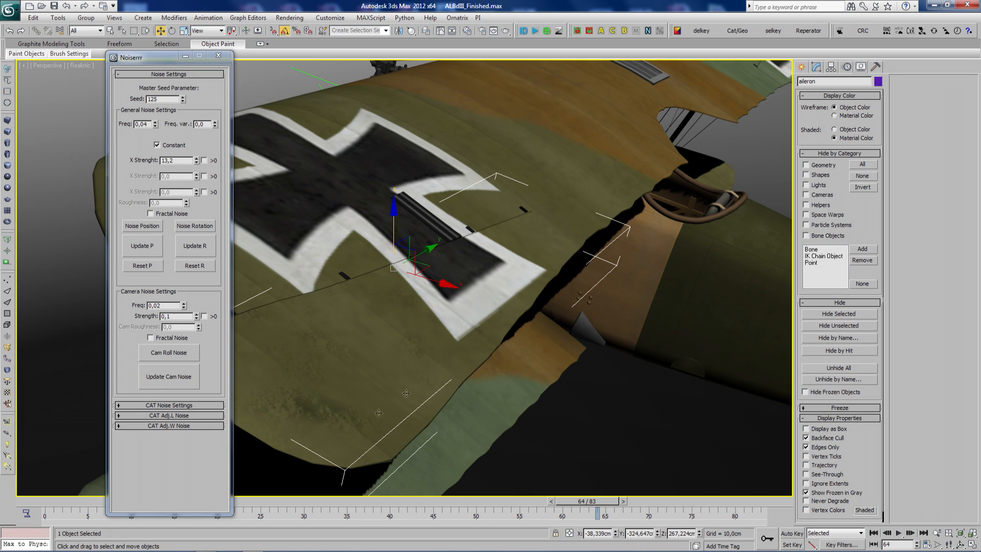
{"action": "middle_click_drag", "start_coordinate": [472, 345], "coordinate": [522, 401], "text": "alt"}
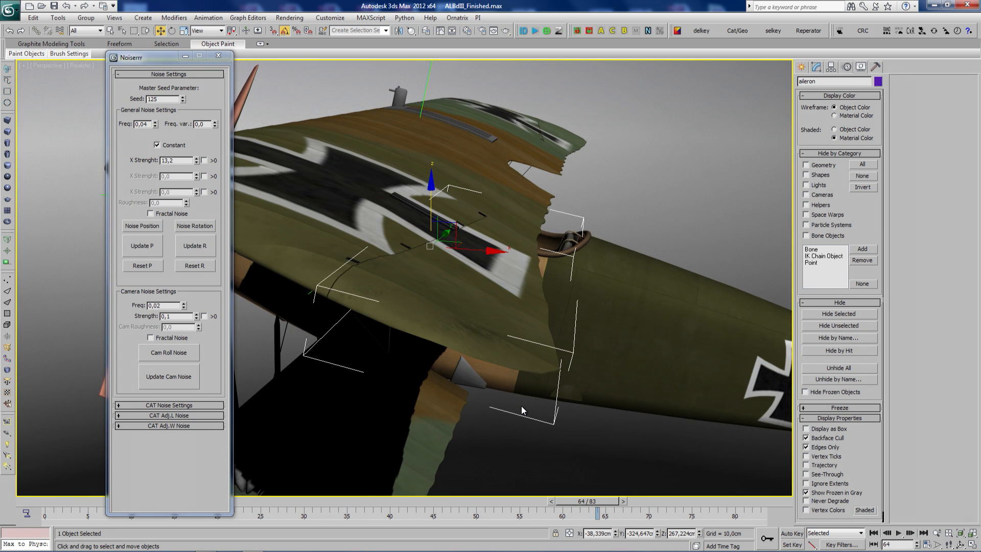
{"action": "left_click", "coordinate": [173, 214]}
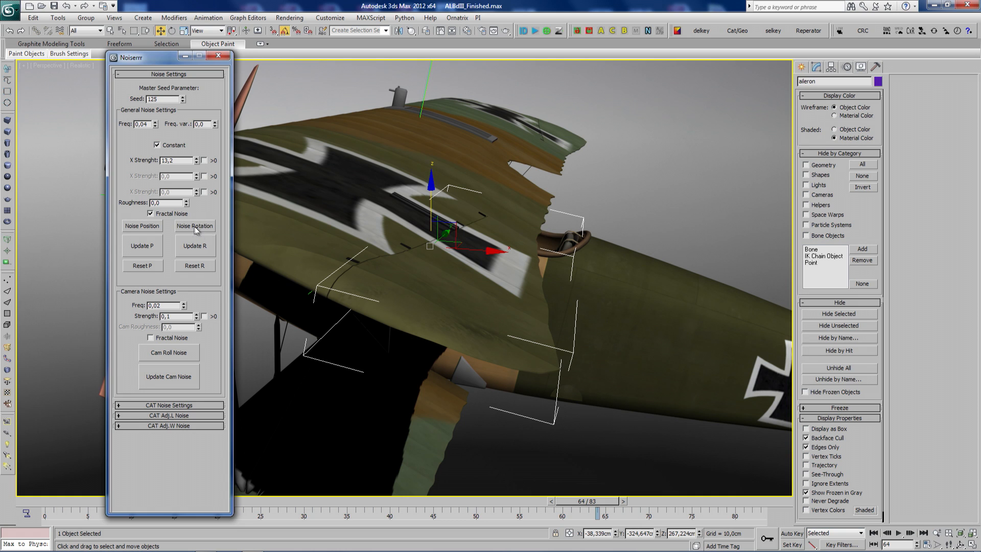
{"action": "left_click", "coordinate": [197, 243]}
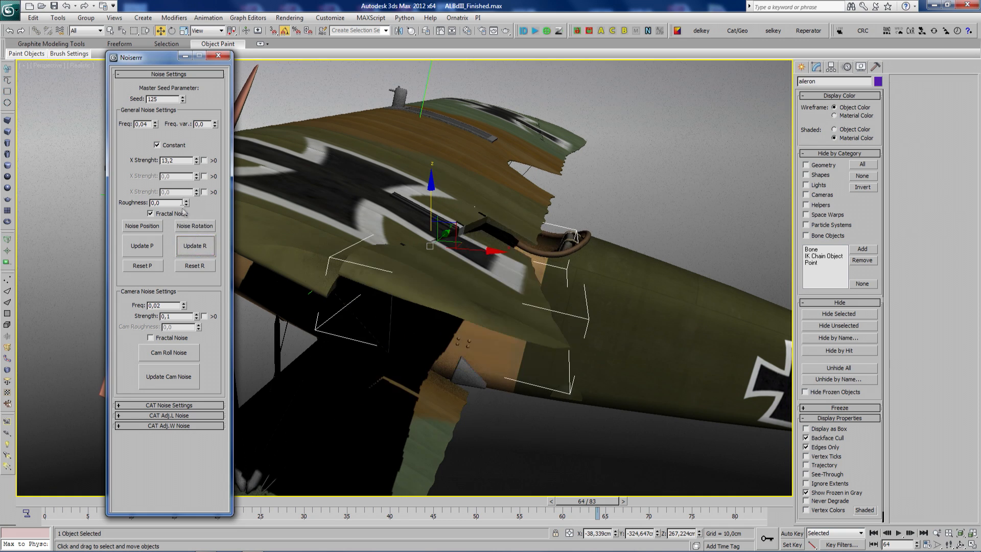
{"action": "left_click", "coordinate": [173, 145]}
{"action": "left_click", "coordinate": [204, 248]}
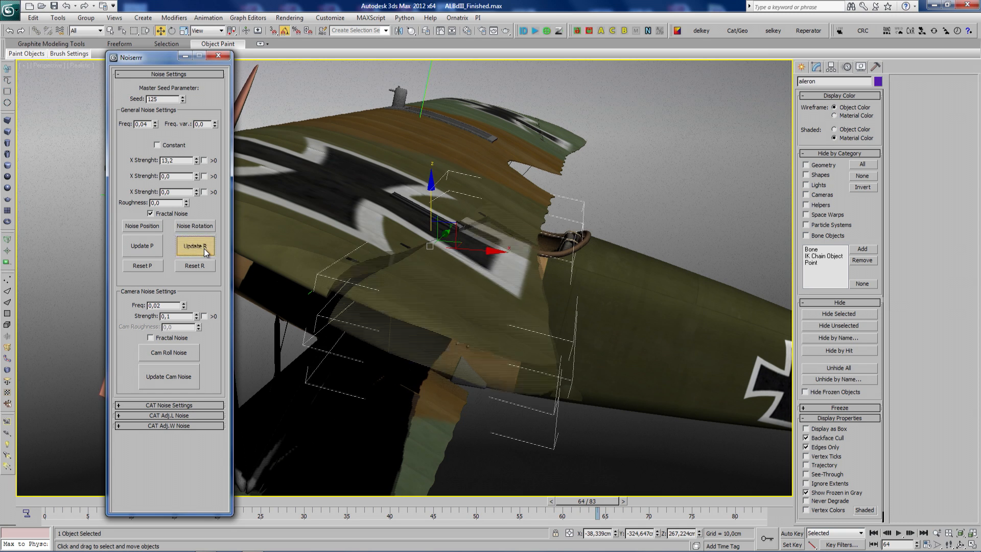
Reset the aileron noise's first strength to 0,0, set the second to 38,2 and update the rotation noise
{"action": "right_click", "coordinate": [197, 160]}
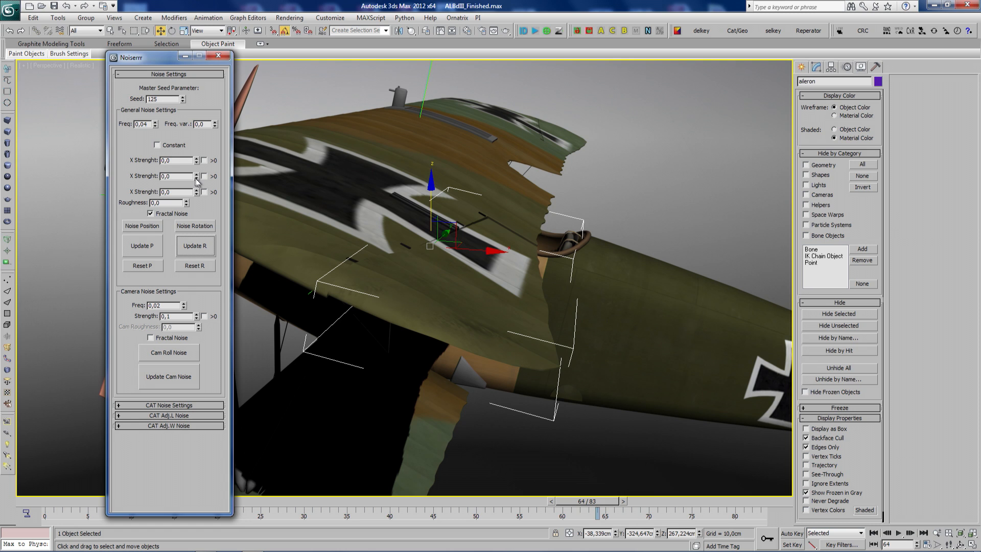
{"action": "mouse_move", "coordinate": [197, 180]}
{"action": "left_mouse_down"}
{"action": "mouse_move", "coordinate": [196, 193]}
{"action": "mouse_move", "coordinate": [197, 173]}
{"action": "left_mouse_up"}
{"action": "left_click", "coordinate": [196, 248]}
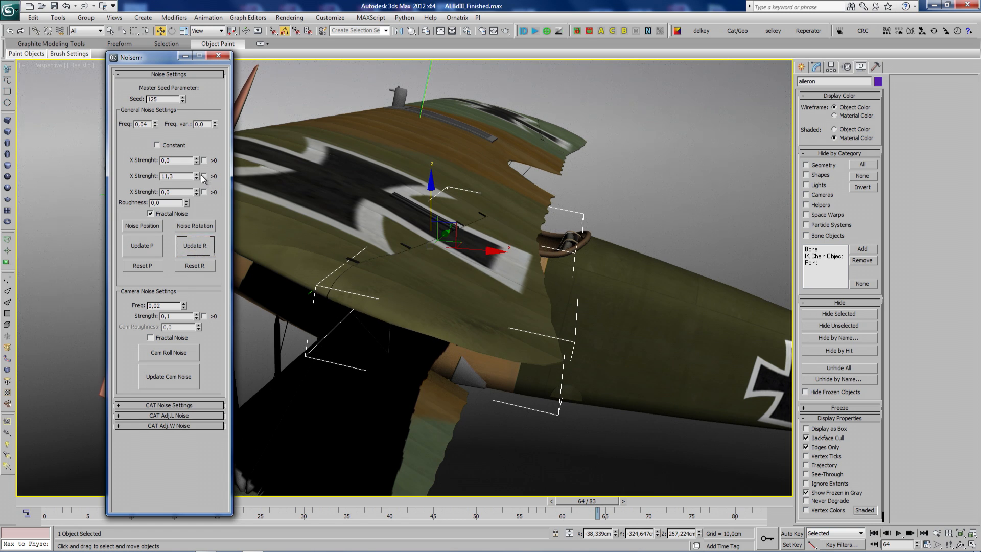
{"action": "left_click_drag", "start_coordinate": [197, 109], "coordinate": [194, 56]}
{"action": "left_click", "coordinate": [190, 246]}
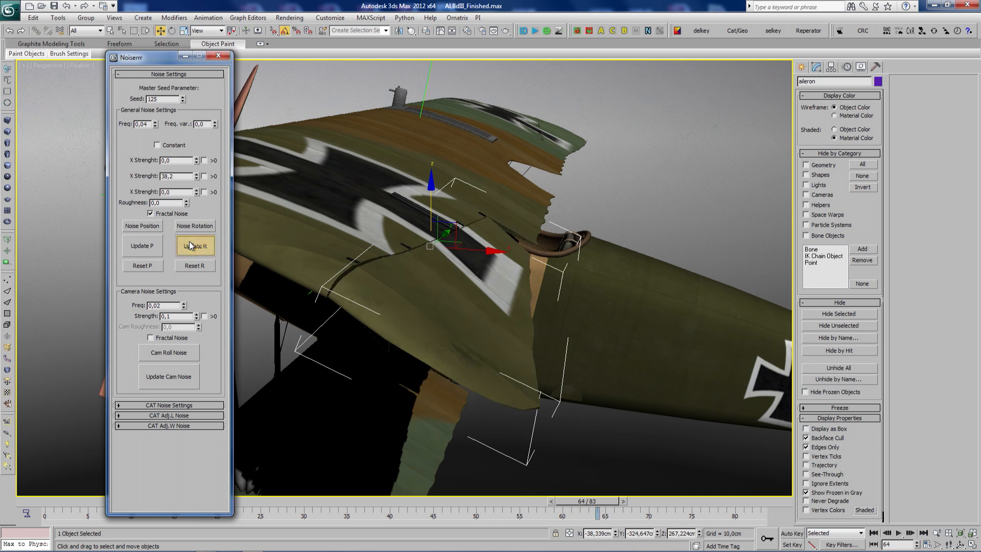
{"action": "left_click", "coordinate": [189, 244]}
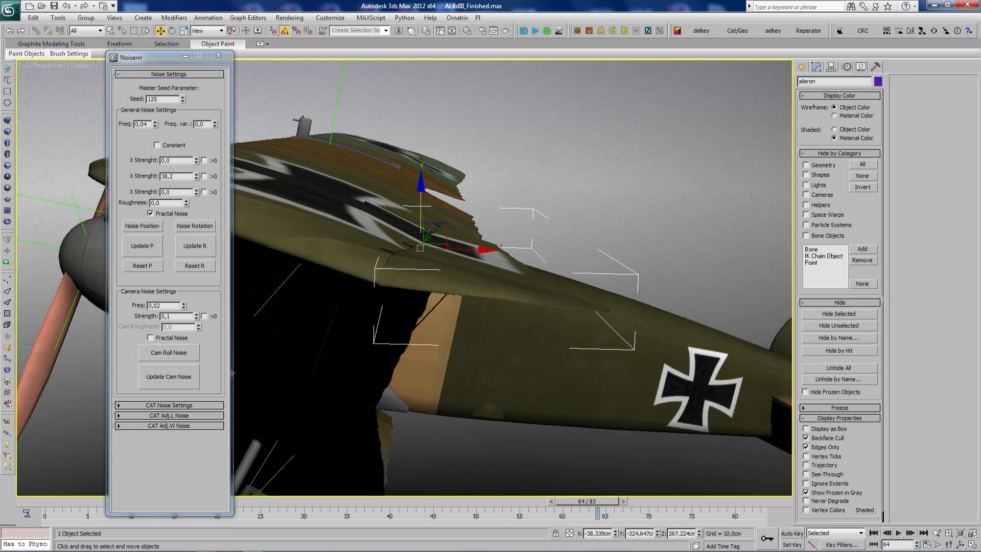
Play back the animation to examine the aileron and fuselage motion, moving the Noiserrr window out of the way
{"action": "left_click", "coordinate": [899, 533]}
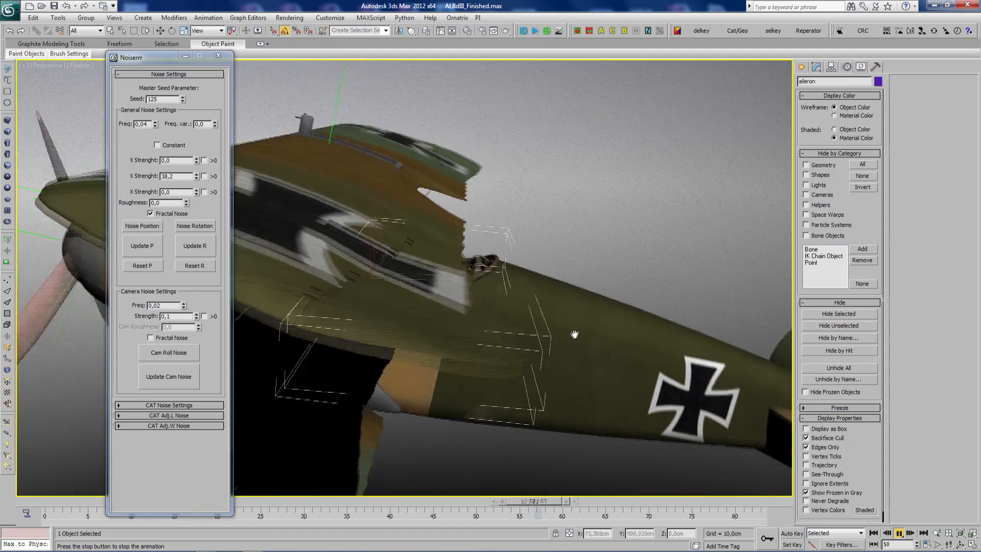
{"action": "left_click_drag", "start_coordinate": [158, 57], "coordinate": [619, 56]}
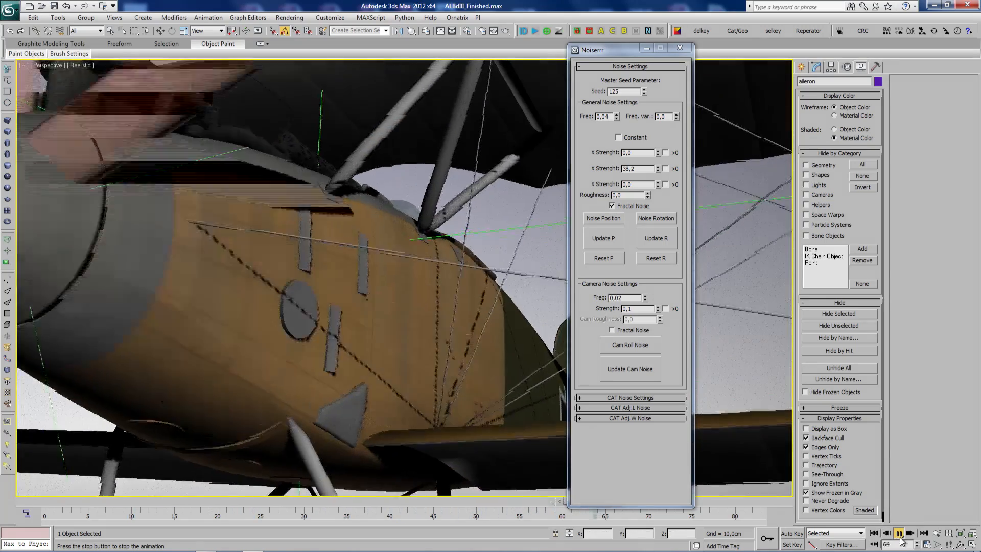
{"action": "left_click", "coordinate": [899, 533]}
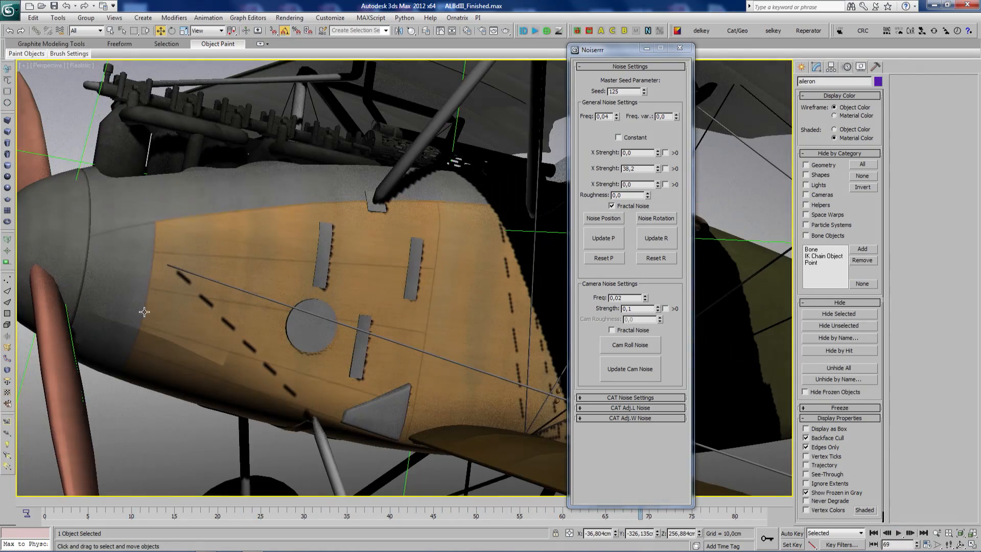
Try rotating the engine cowl section directly behind the spinner, and undo the rotation
{"action": "left_click", "coordinate": [136, 295]}
{"action": "middle_click_drag", "start_coordinate": [149, 393], "coordinate": [319, 392]}
{"action": "middle_click_drag", "start_coordinate": [229, 345], "coordinate": [330, 322], "text": "alt"}
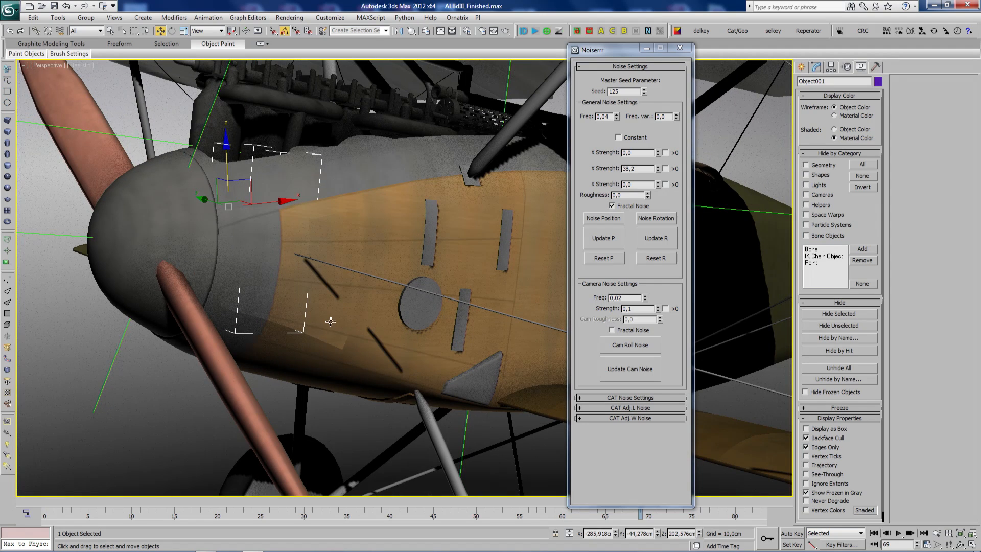
{"action": "middle_click_drag", "start_coordinate": [320, 254], "coordinate": [287, 270], "text": "alt"}
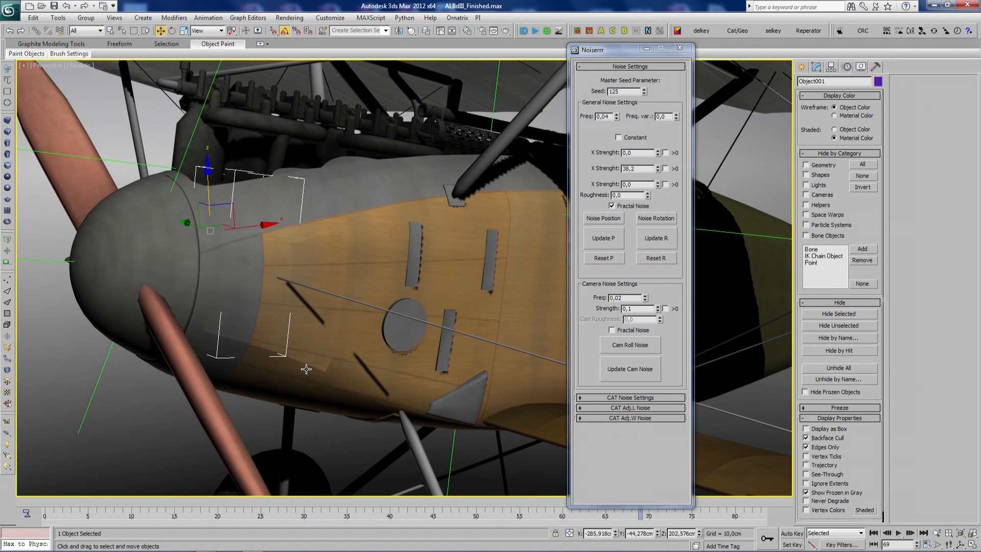
{"action": "middle_click_drag", "start_coordinate": [272, 320], "coordinate": [291, 317], "text": "alt"}
{"action": "middle_click_drag", "start_coordinate": [312, 350], "coordinate": [293, 354], "text": "alt"}
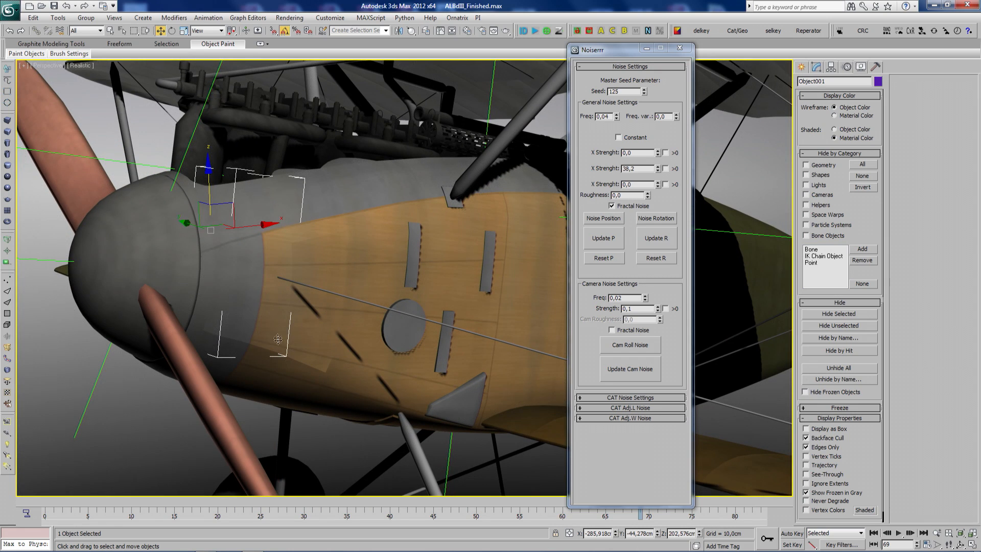
{"action": "scroll", "coordinate": [277, 344], "scroll_direction": "up", "scroll_amount": 2}
{"action": "key", "text": "e"}
{"action": "left_click_drag", "start_coordinate": [94, 229], "coordinate": [149, 257]}
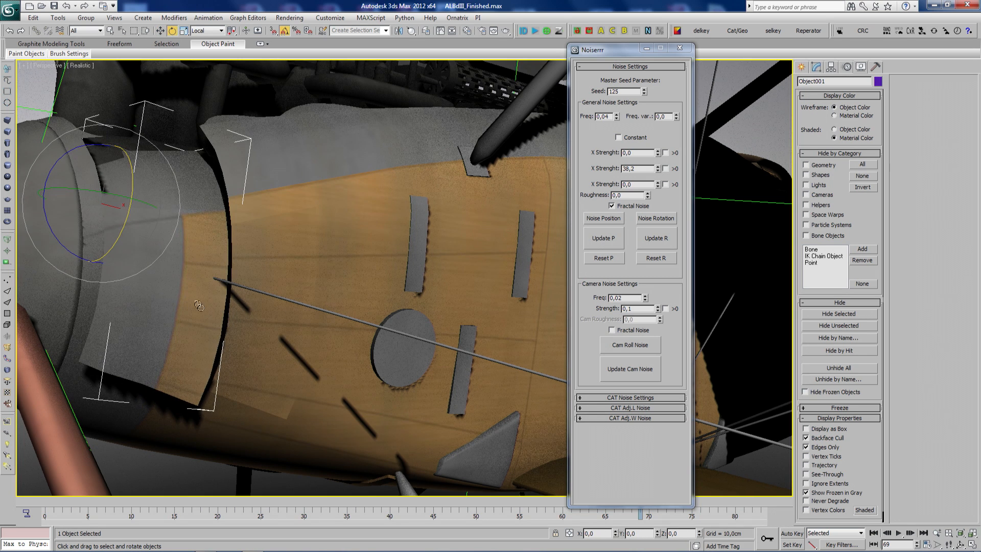
{"action": "key", "text": "ctrl+z"}
Try rotating the adjacent wooden fuselage section behind the cowl, and undo the rotation
{"action": "left_click", "coordinate": [241, 346]}
{"action": "left_click_drag", "start_coordinate": [211, 256], "coordinate": [202, 239]}
{"action": "key", "text": "ctrl+z"}
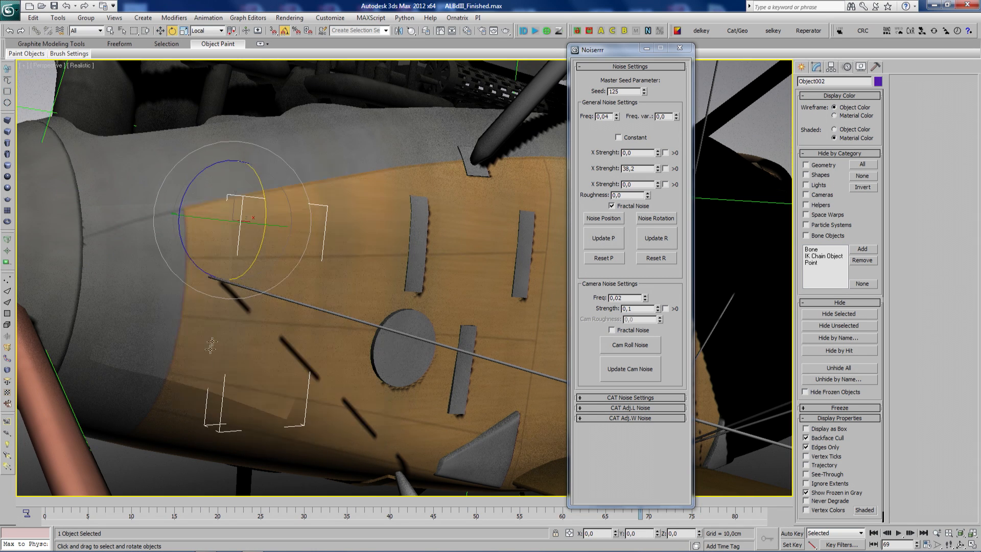
Select the two fuselage panel sections behind the spinner together and apply rotation noise to them
{"action": "left_click", "coordinate": [122, 243], "text": "ctrl"}
{"action": "middle_click_drag", "start_coordinate": [211, 398], "coordinate": [335, 438]}
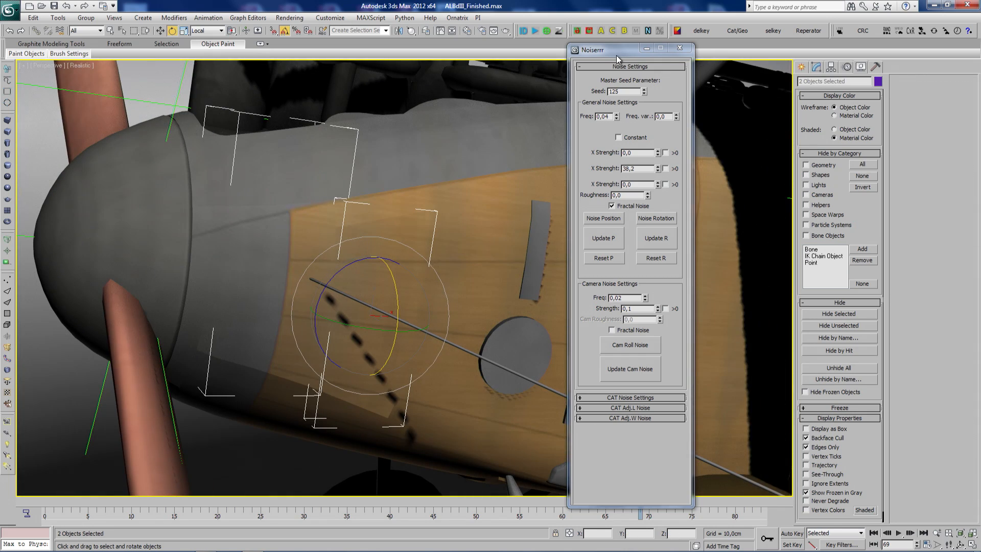
{"action": "left_click_drag", "start_coordinate": [615, 54], "coordinate": [650, 83]}
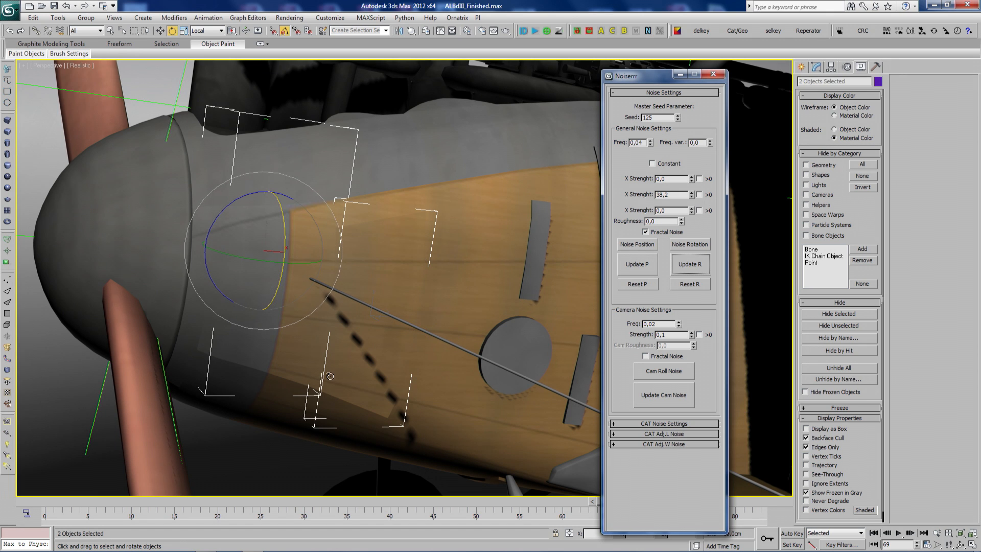
{"action": "middle_click_drag", "start_coordinate": [288, 434], "coordinate": [408, 438], "text": "alt"}
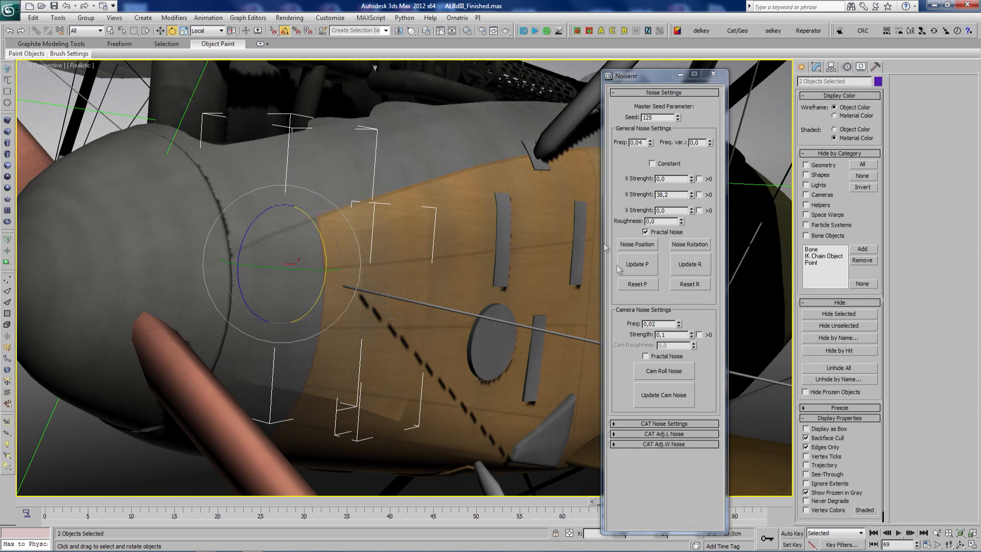
{"action": "left_click", "coordinate": [621, 111]}
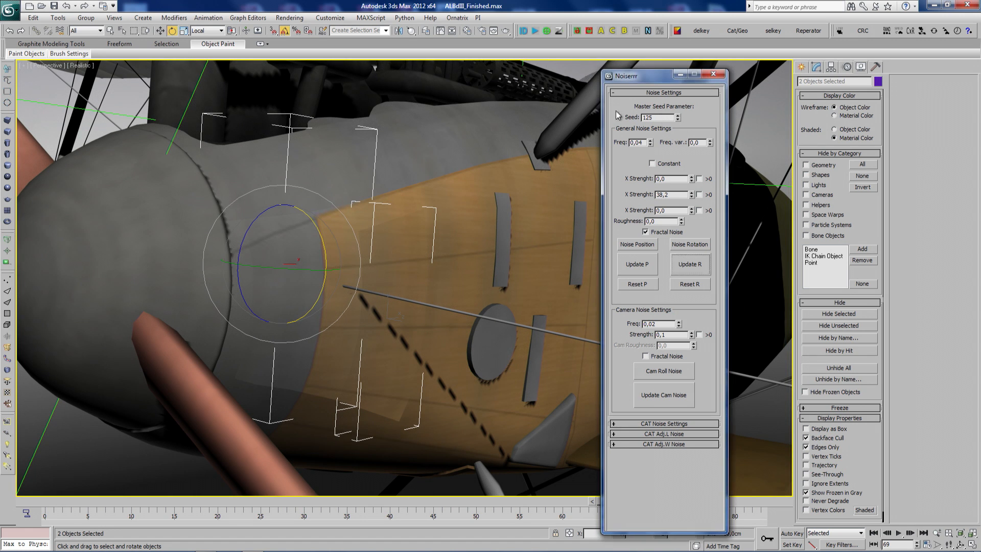
{"action": "scroll", "coordinate": [460, 362], "scroll_direction": "up", "scroll_amount": 2}
{"action": "key", "text": "w"}
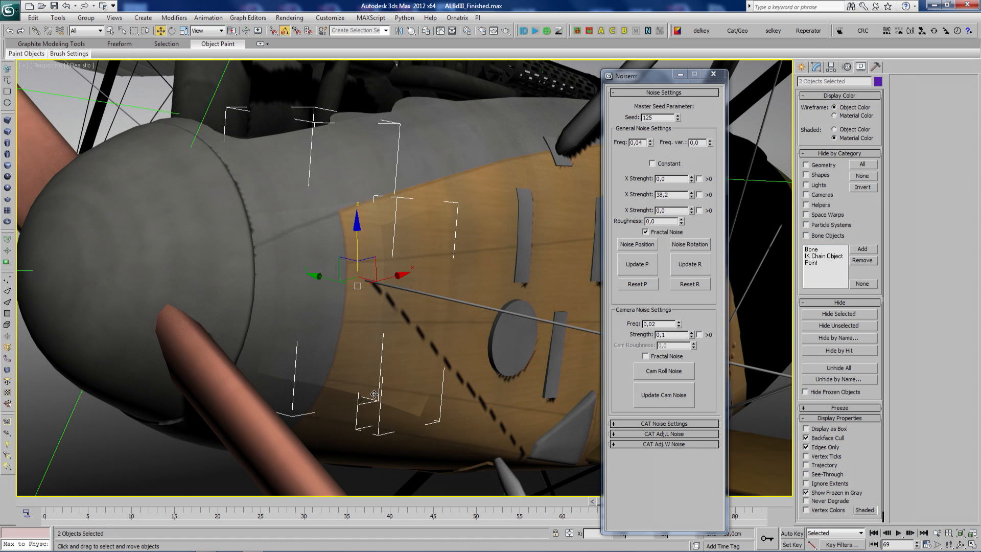
{"action": "left_click", "coordinate": [694, 246]}
{"action": "left_click", "coordinate": [697, 268]}
Make the two panels' noise Constant, set its strength to 8,8 and update the rotation noise
{"action": "left_click", "coordinate": [665, 163]}
{"action": "left_click", "coordinate": [696, 263]}
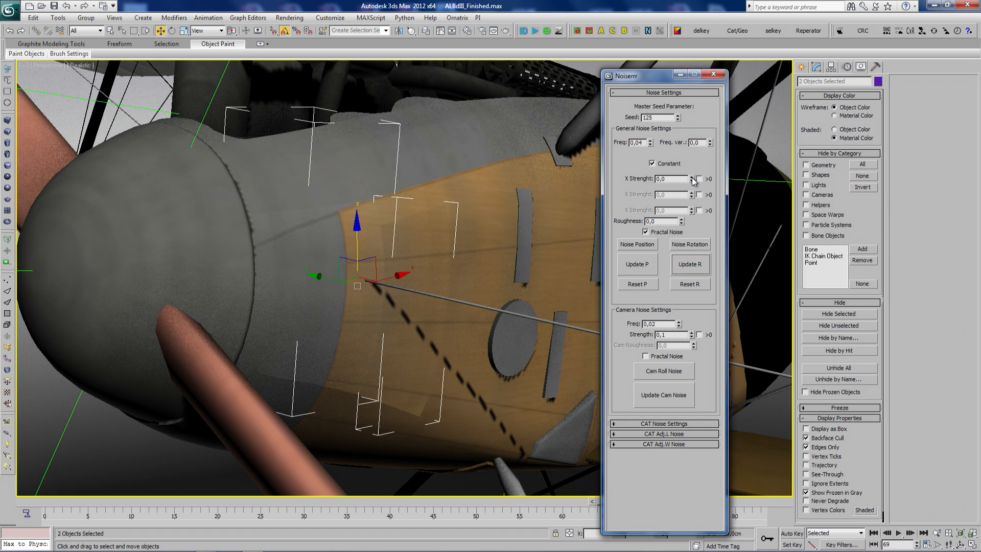
{"action": "left_click", "coordinate": [693, 265]}
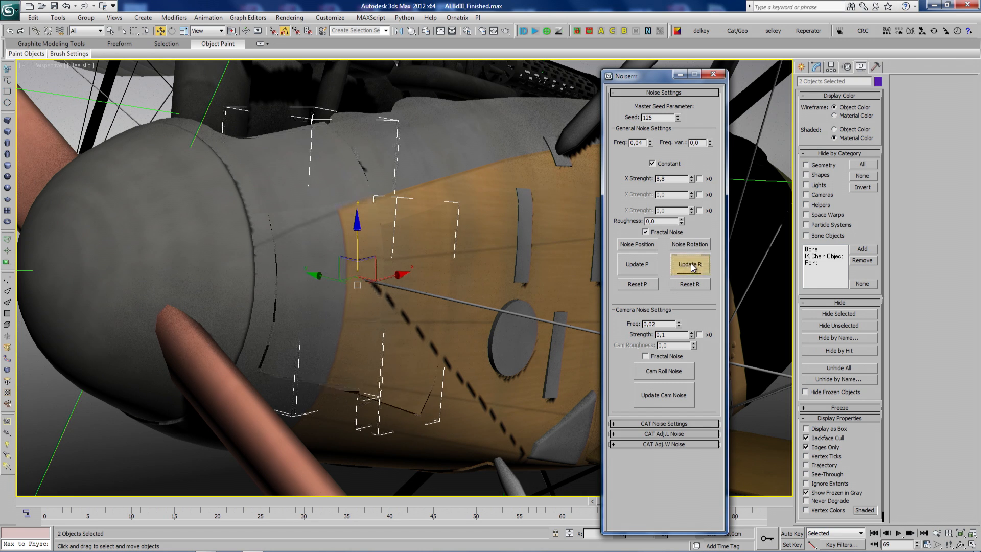
{"action": "left_click", "coordinate": [693, 266]}
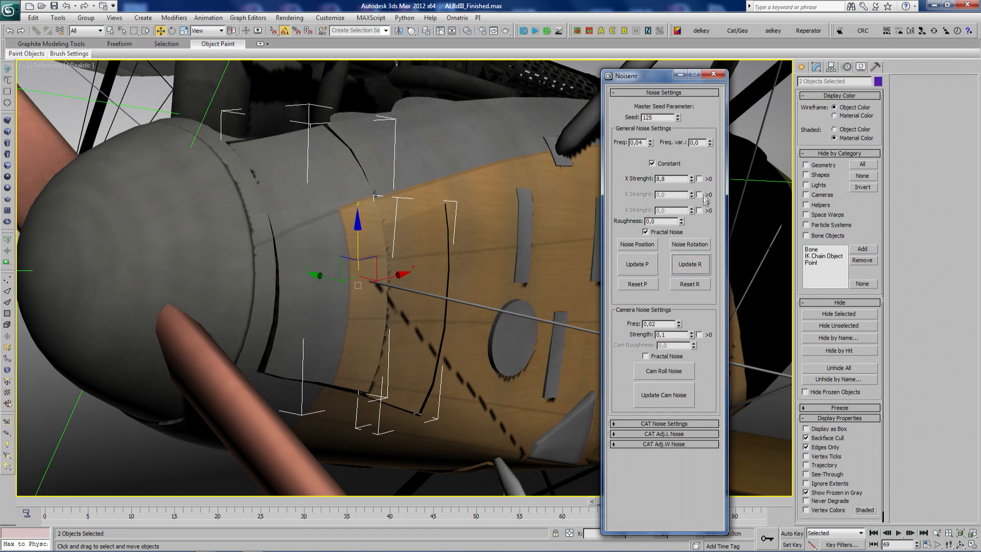
During playback, raise the panels' noise frequency to 0,11 and finally 0,192, updating the rotation noise each time, and close Noiserrr
{"action": "left_click", "coordinate": [897, 532]}
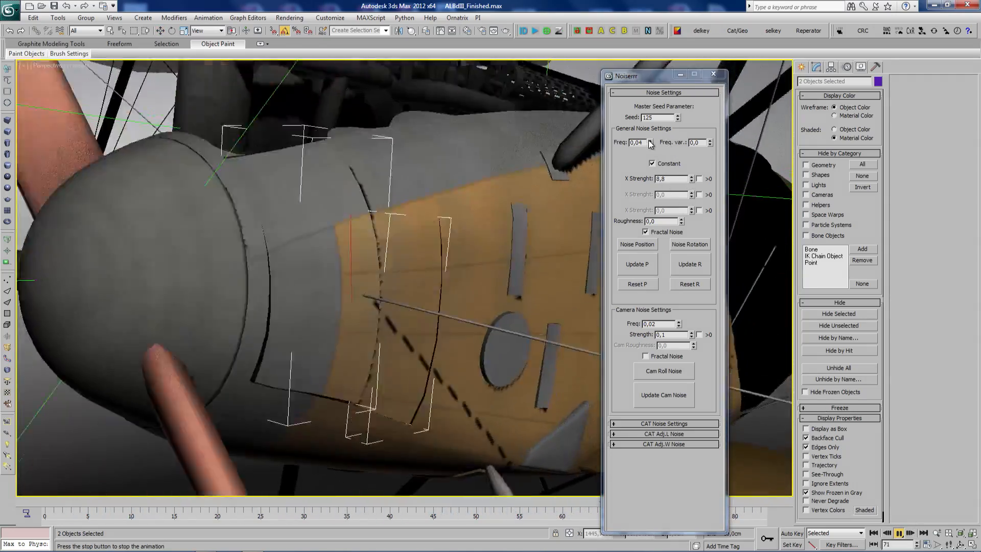
{"action": "left_click_drag", "start_coordinate": [650, 141], "coordinate": [655, 102]}
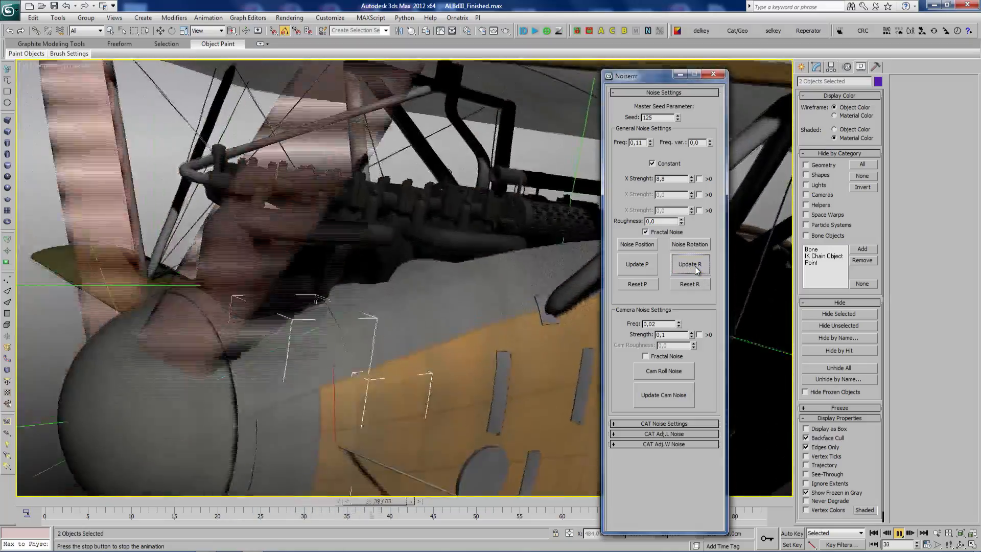
{"action": "left_click", "coordinate": [695, 266]}
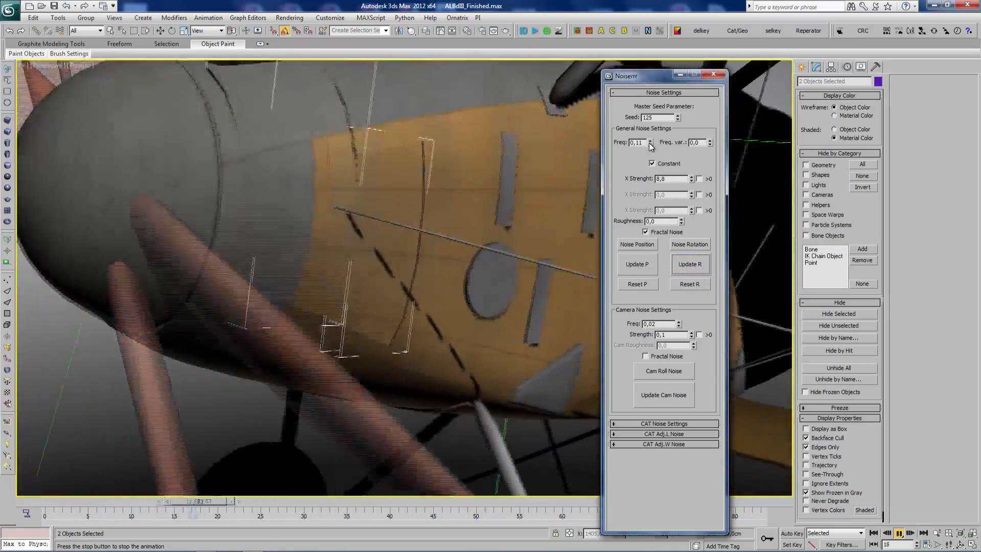
{"action": "left_click_drag", "start_coordinate": [650, 142], "coordinate": [656, 100]}
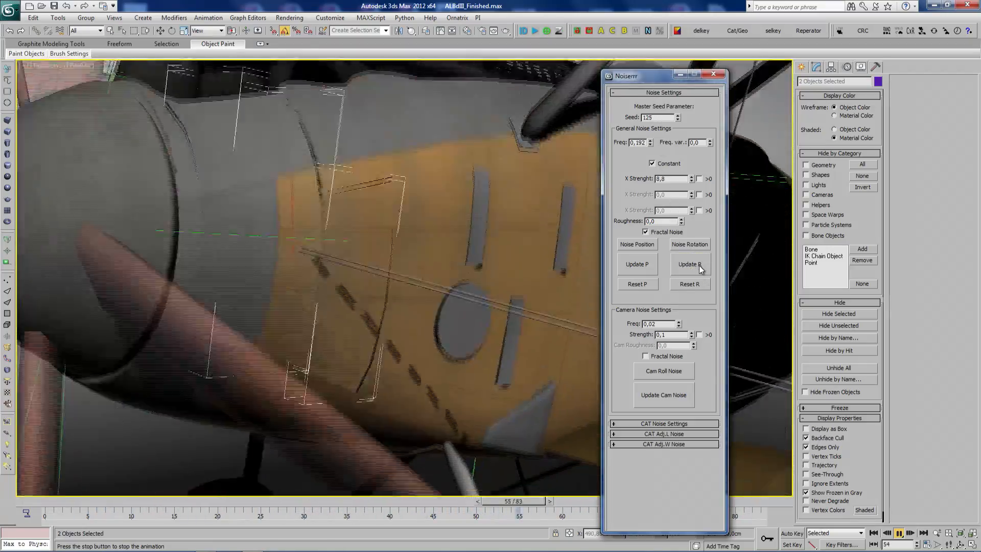
{"action": "left_click", "coordinate": [698, 265]}
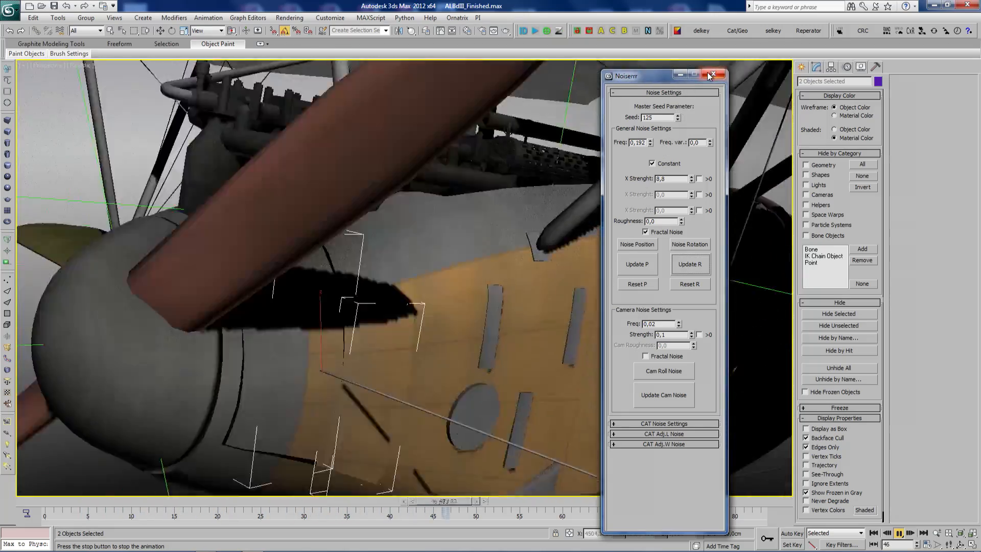
{"action": "left_click", "coordinate": [712, 75]}
{"action": "left_click", "coordinate": [898, 533]}
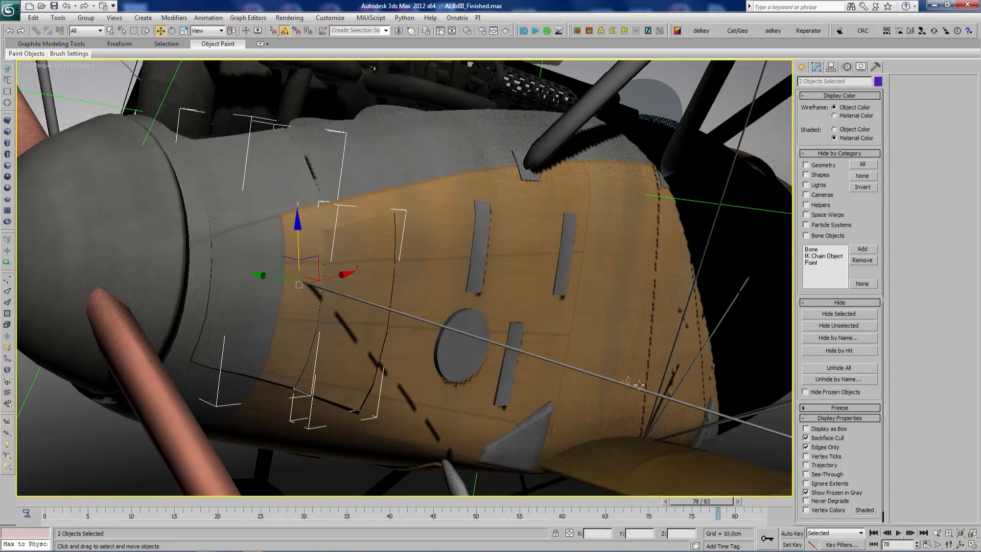
Clear the selection and play back the animation to examine the motion of the whole biplane
{"action": "key", "text": "ctrl+d"}
{"action": "left_click", "coordinate": [898, 534]}
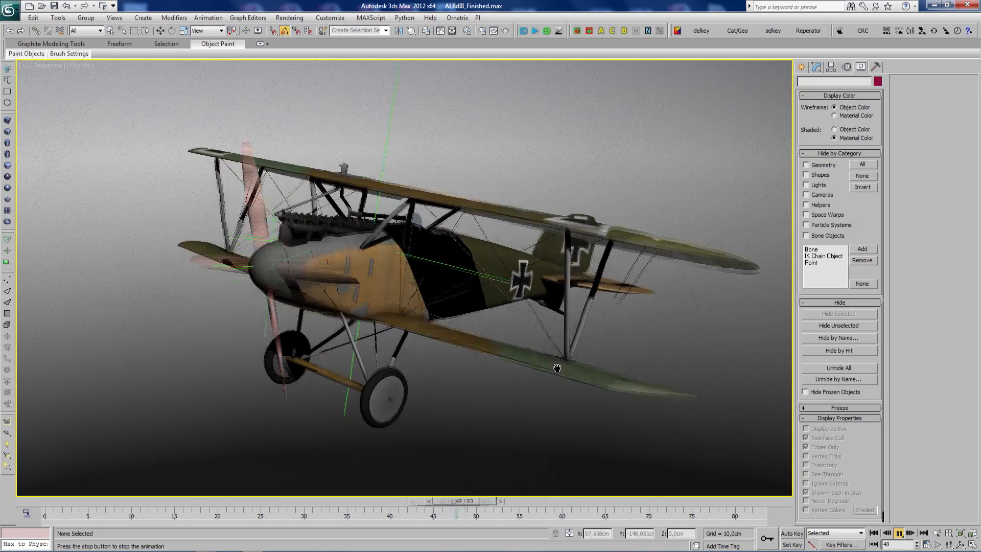
{"action": "left_click", "coordinate": [899, 533]}
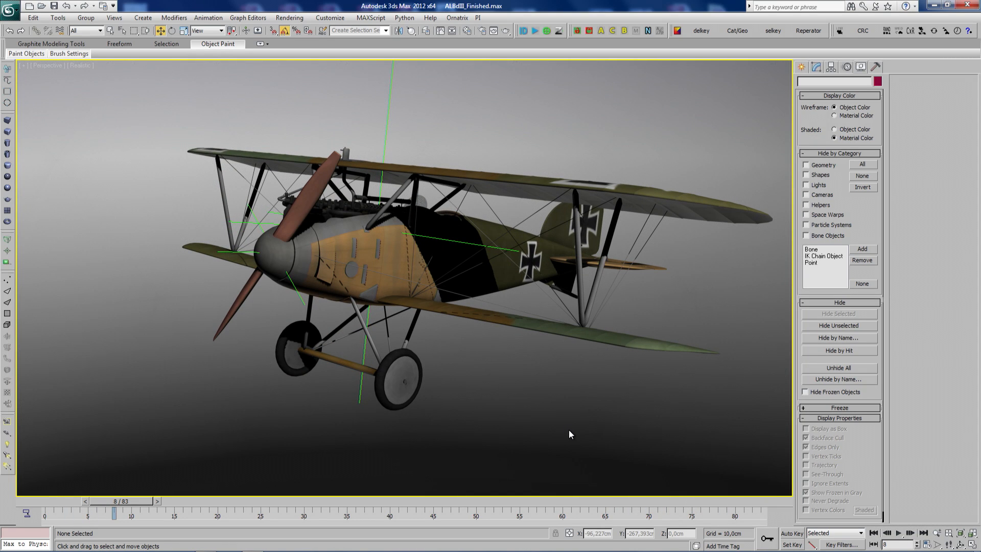
Create a camera from the current perspective view of the biplane and select its target
{"action": "left_click", "coordinate": [390, 92]}
{"action": "key", "text": "ctrl+c"}
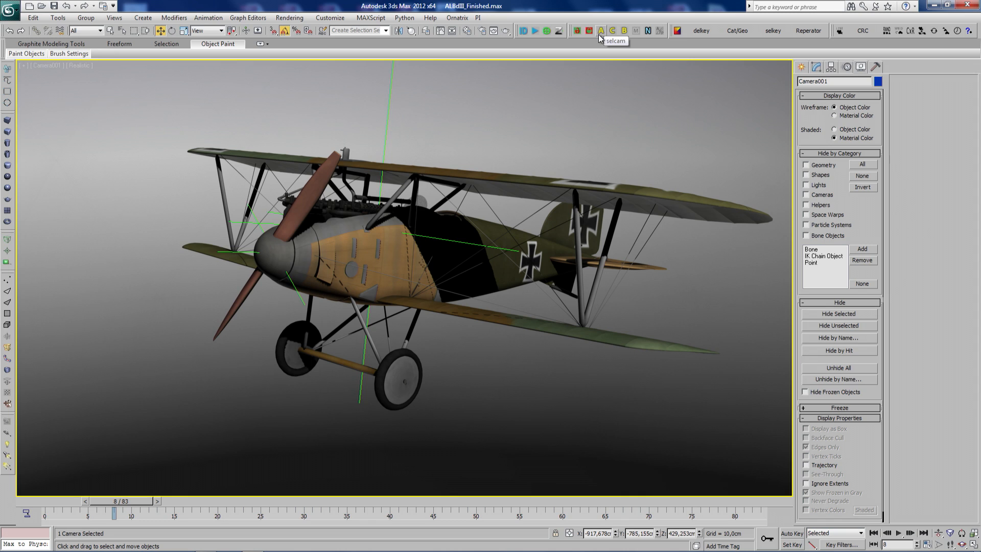
{"action": "left_click", "coordinate": [624, 31]}
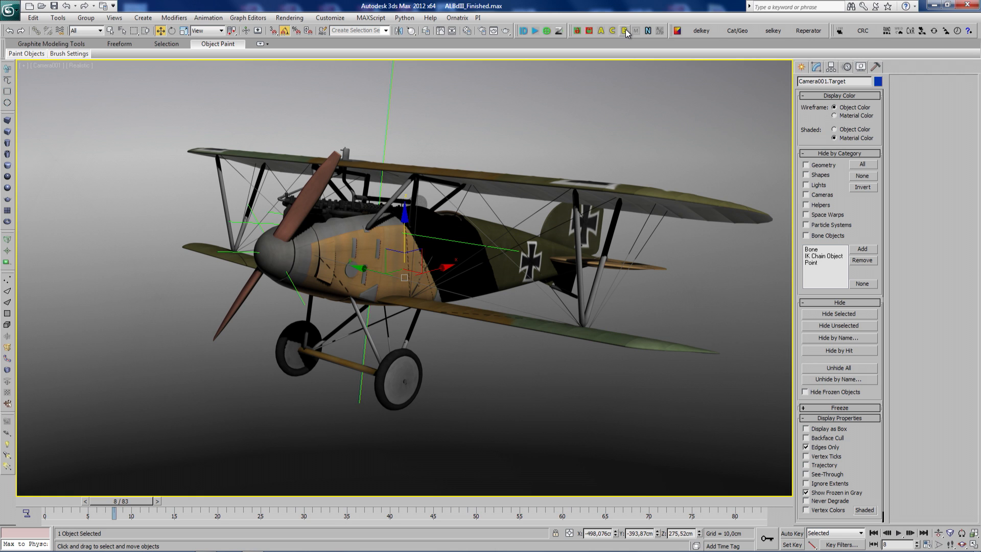
Apply Constant position noise with strength 10,4 to the camera target in Noiserrr and update it
{"action": "left_click", "coordinate": [626, 29]}
{"action": "left_click_drag", "start_coordinate": [460, 51], "coordinate": [170, 51]}
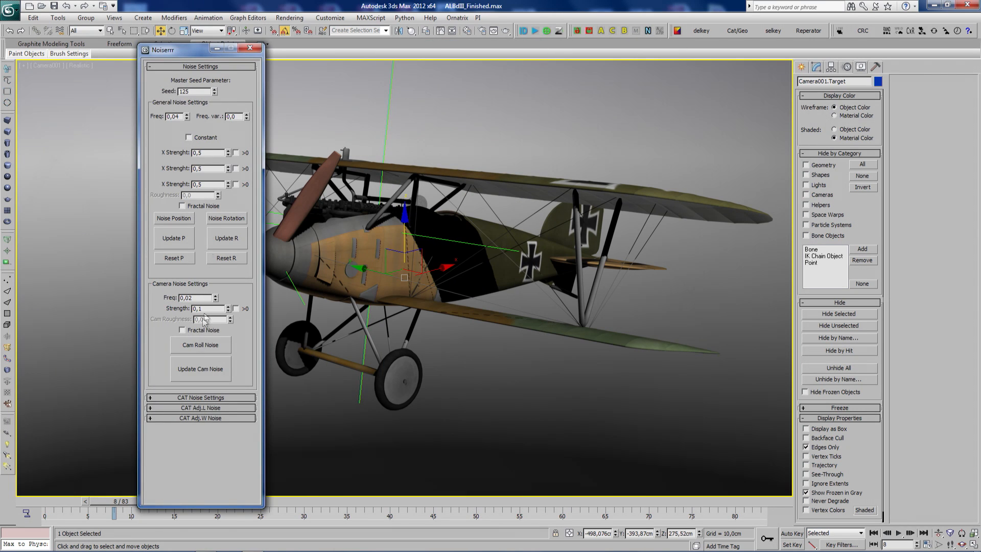
{"action": "left_click", "coordinate": [207, 138]}
{"action": "left_click_drag", "start_coordinate": [188, 50], "coordinate": [76, 33]}
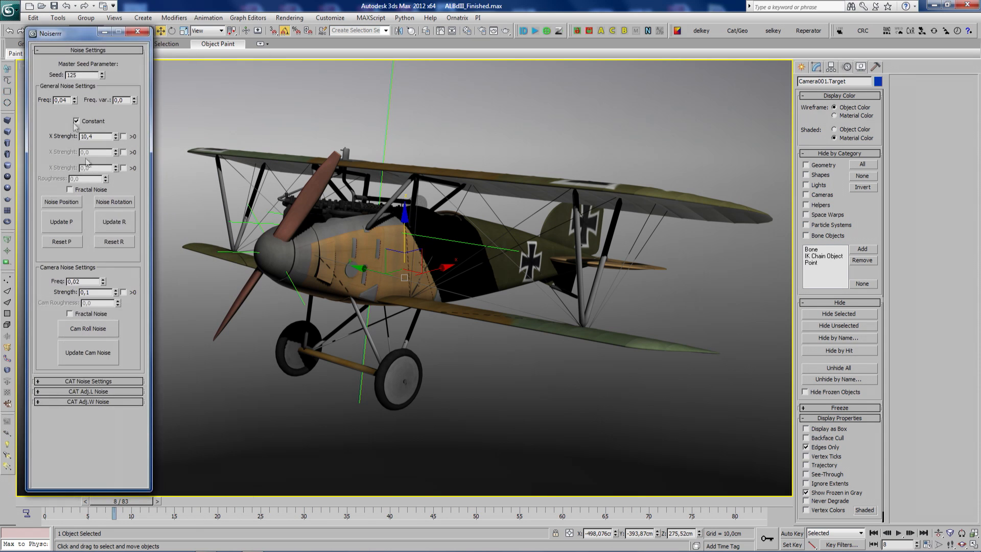
{"action": "left_click", "coordinate": [68, 204]}
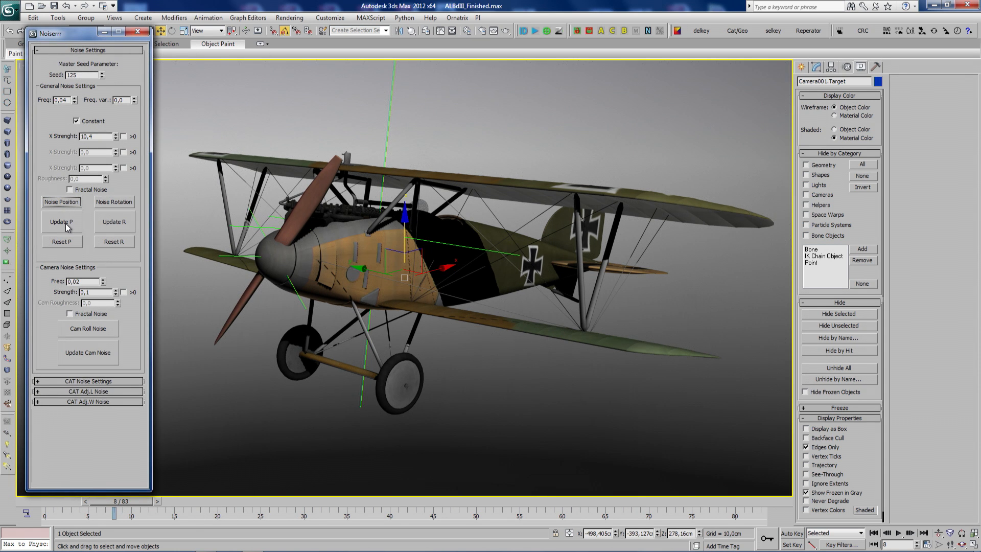
{"action": "left_click", "coordinate": [65, 223]}
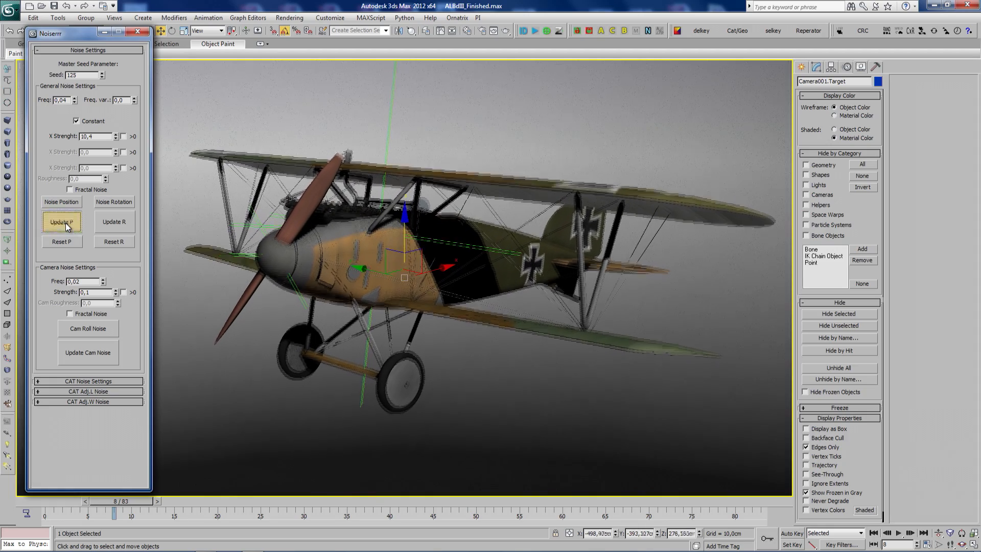
{"action": "left_click", "coordinate": [66, 223]}
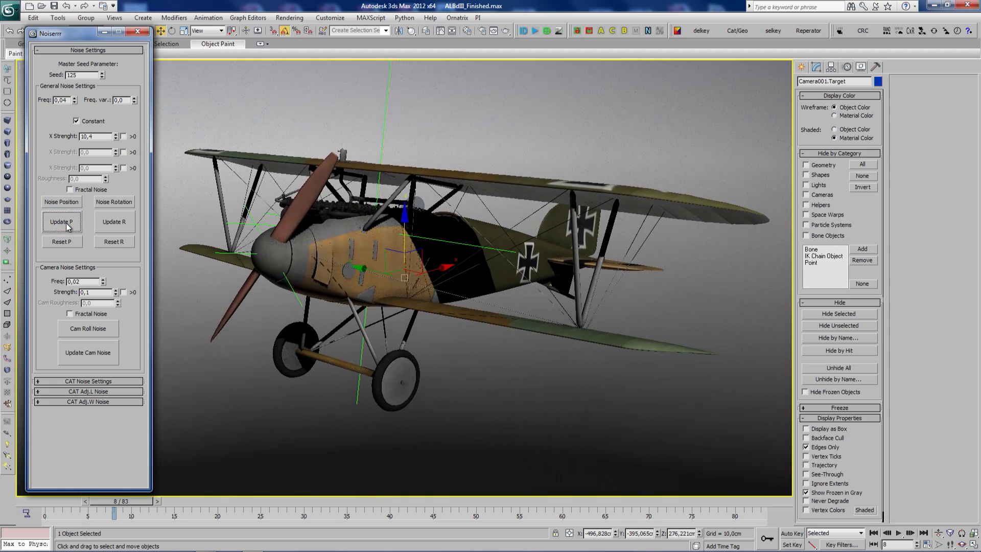
Play back the animation to examine the camera target's motion, and move the Noiserrr window out of the way
{"action": "left_click", "coordinate": [899, 533]}
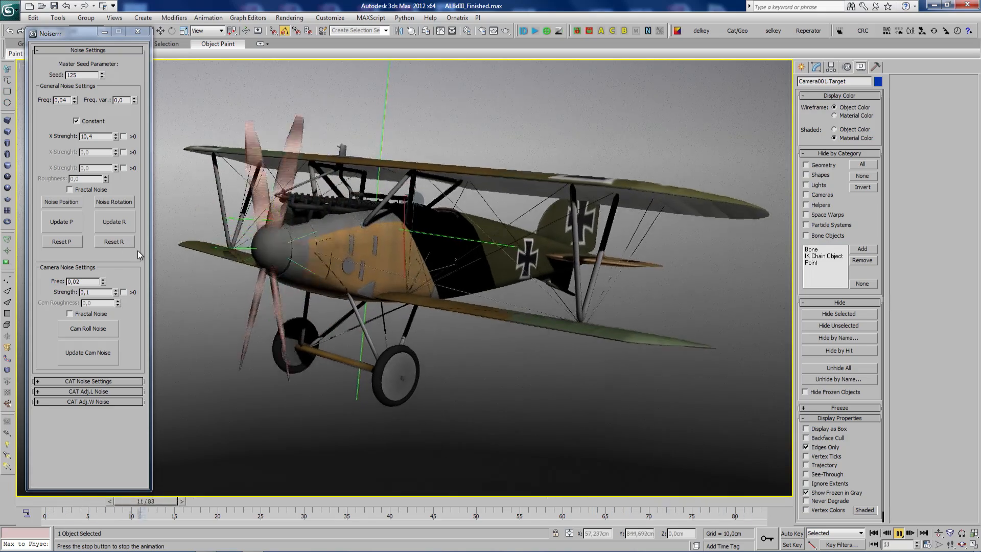
{"action": "left_click", "coordinate": [900, 533]}
{"action": "left_click_drag", "start_coordinate": [71, 36], "coordinate": [777, 88]}
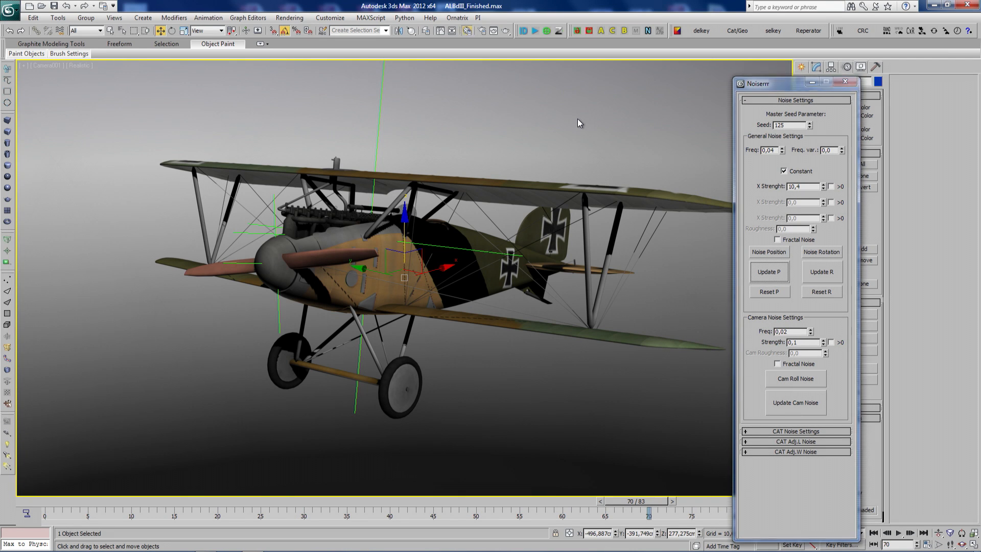
Set the noise amount of the background material's Gradient Ramp to 0,07 and close the Material Editor
{"action": "key", "text": "m"}
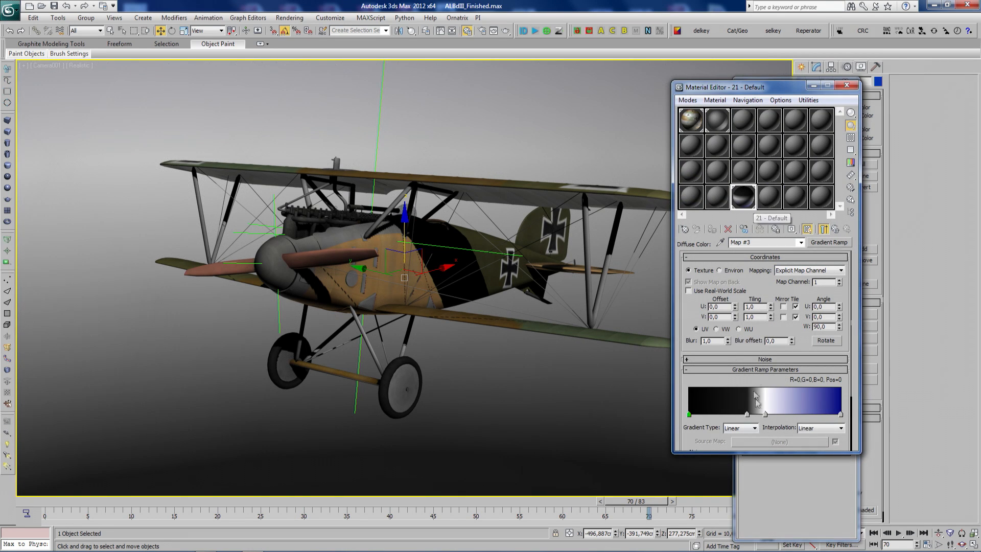
{"action": "left_click_drag", "start_coordinate": [738, 348], "coordinate": [747, 246]}
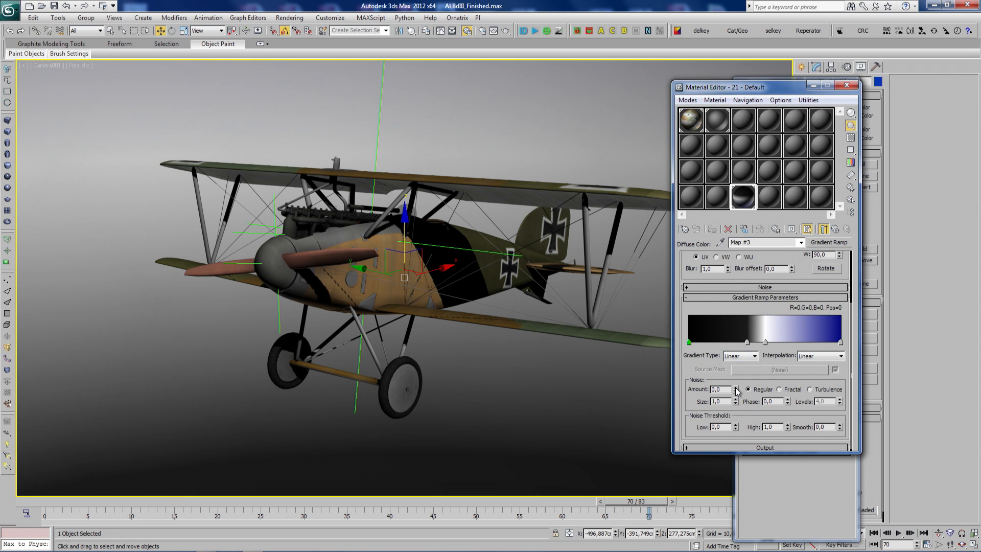
{"action": "left_click_drag", "start_coordinate": [737, 390], "coordinate": [735, 383]}
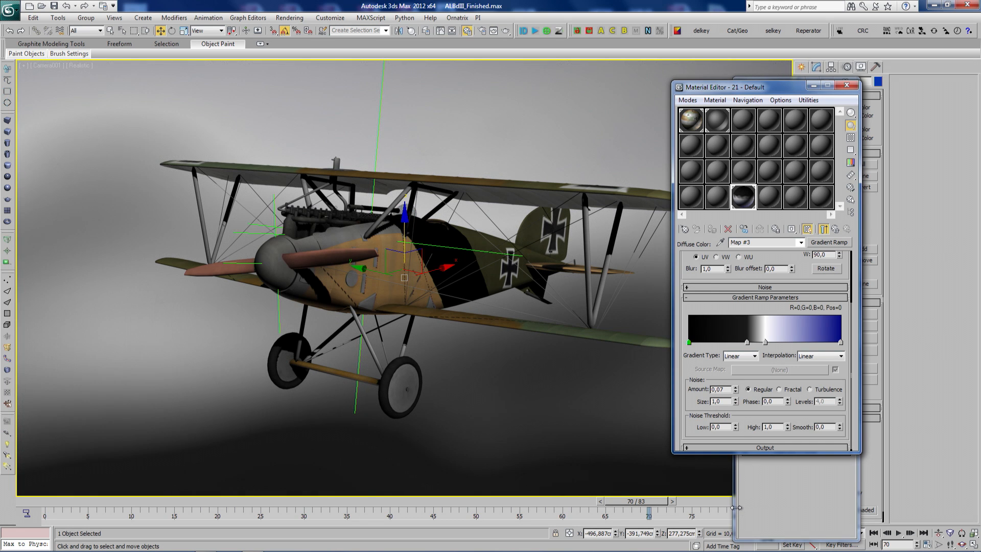
{"action": "left_click", "coordinate": [845, 86]}
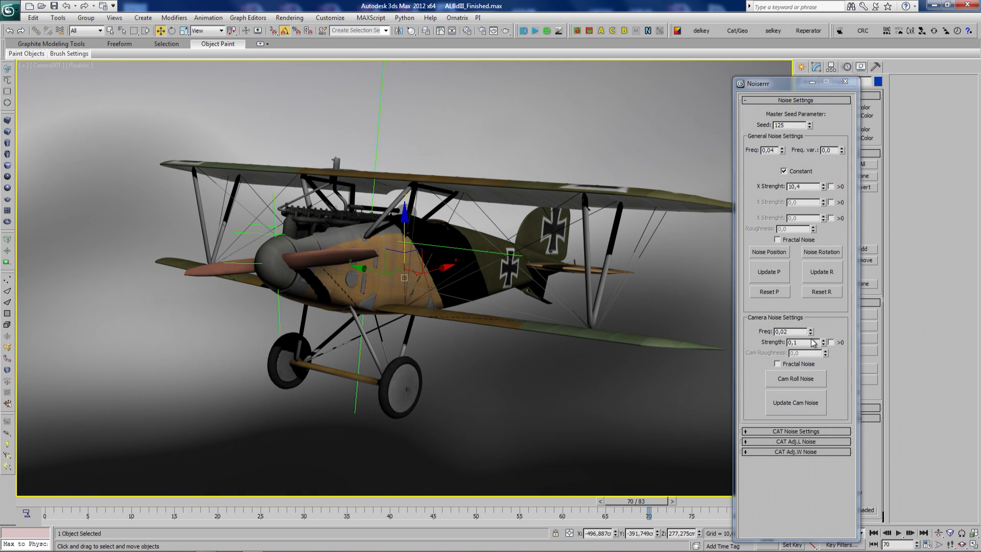
During playback, try fractal position noise on the camera target, set the strength to 34,3 and turn Fractal Noise off
{"action": "left_click", "coordinate": [900, 533]}
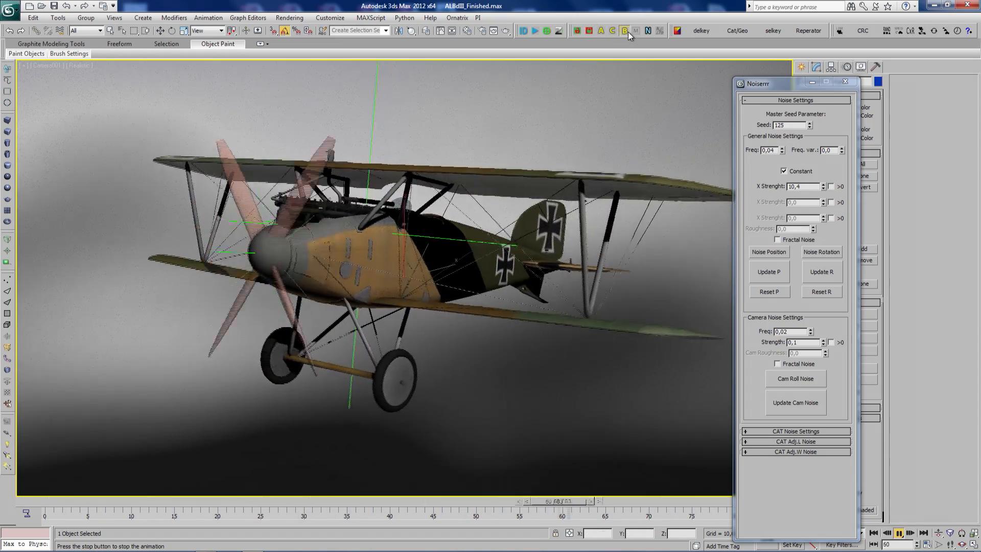
{"action": "left_click", "coordinate": [793, 238]}
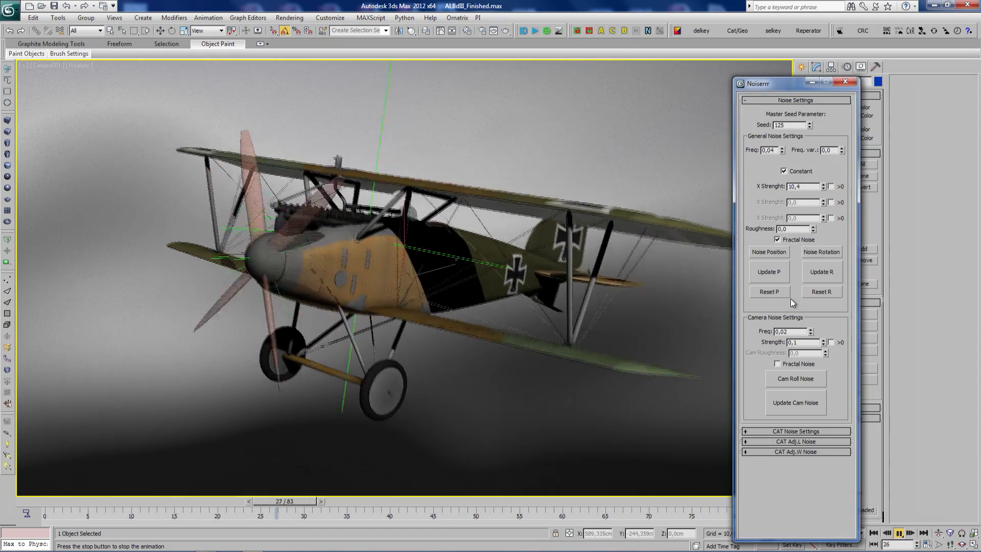
{"action": "left_click", "coordinate": [773, 272]}
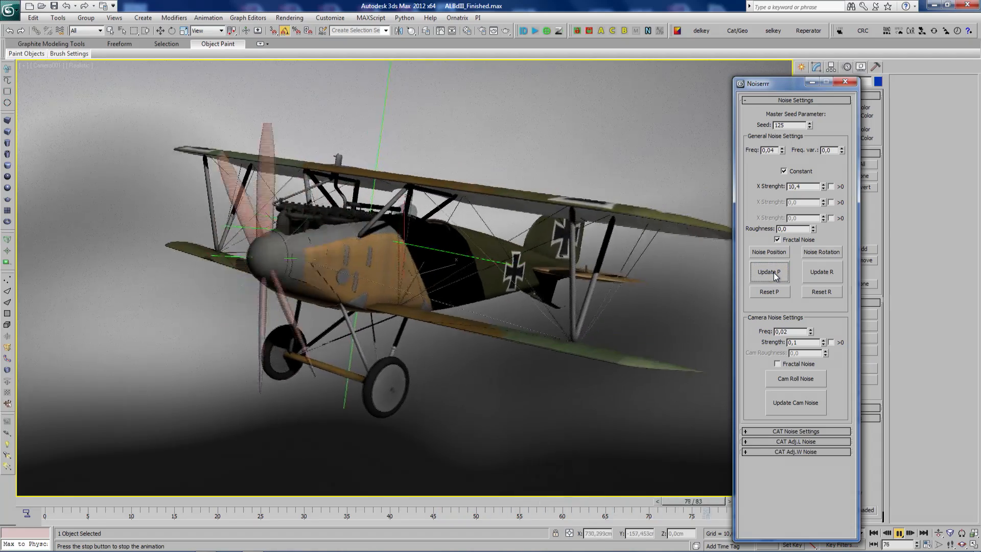
{"action": "left_click_drag", "start_coordinate": [823, 188], "coordinate": [823, 164]}
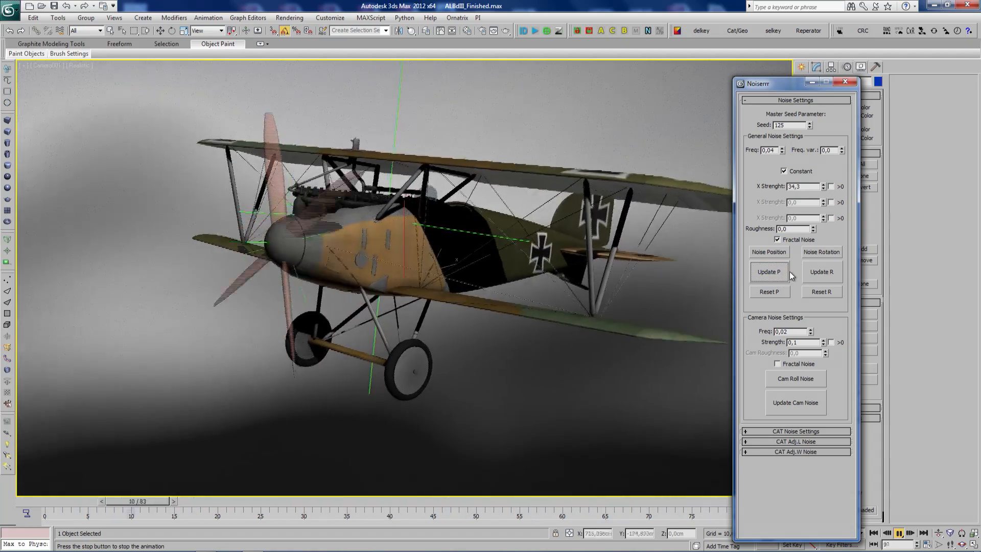
{"action": "left_click", "coordinate": [777, 239]}
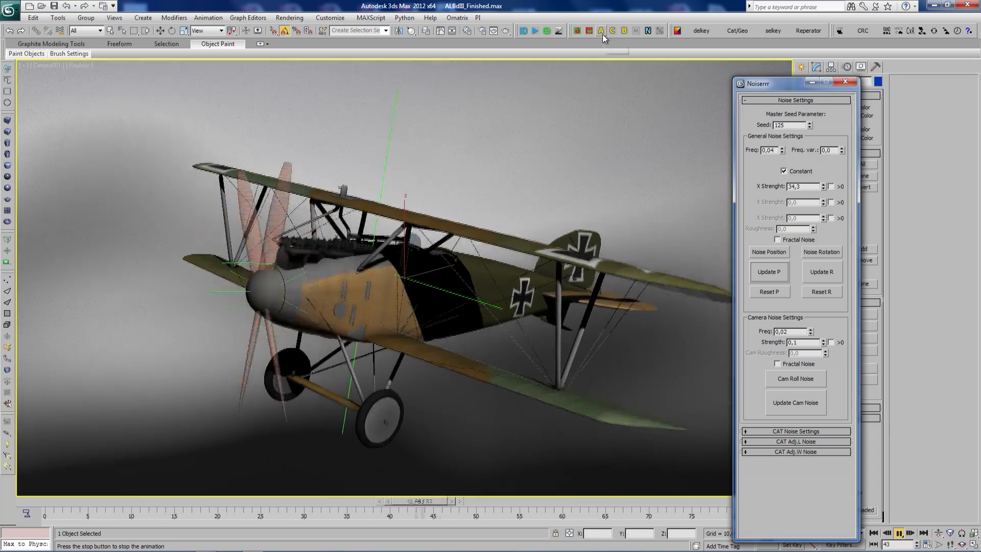
Select the camera, enable Fractal Noise in its camera noise settings and update the camera noise
{"action": "left_click", "coordinate": [602, 34]}
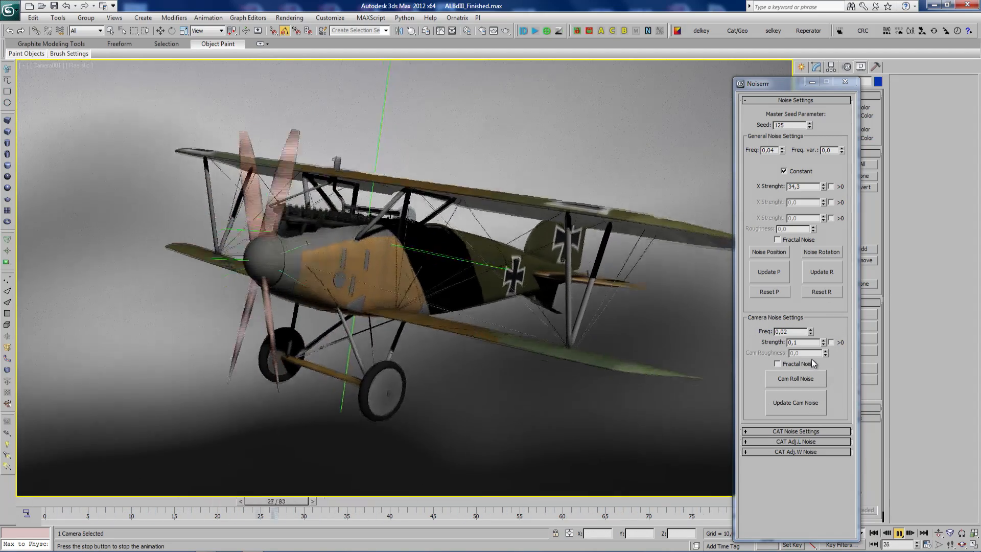
{"action": "left_click", "coordinate": [799, 403]}
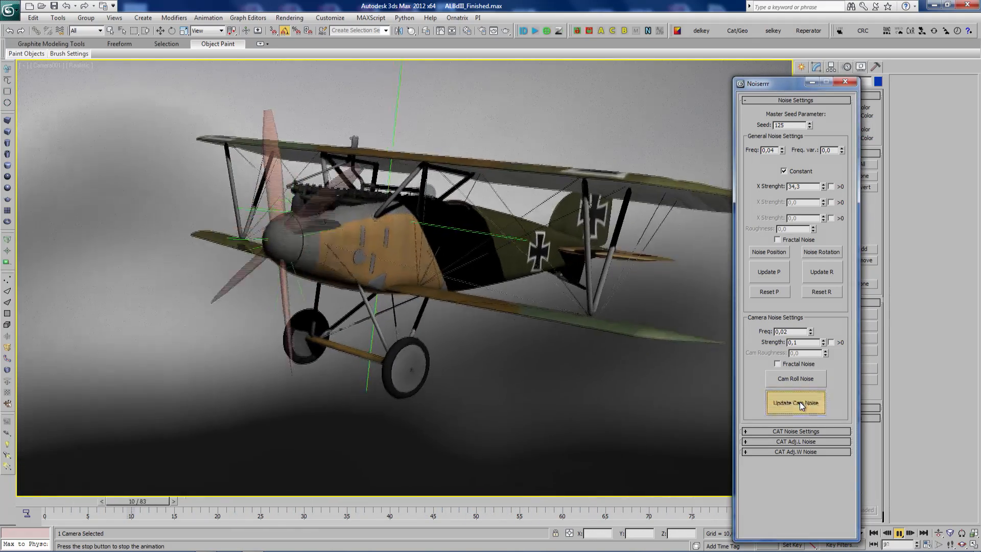
{"action": "left_click", "coordinate": [777, 363]}
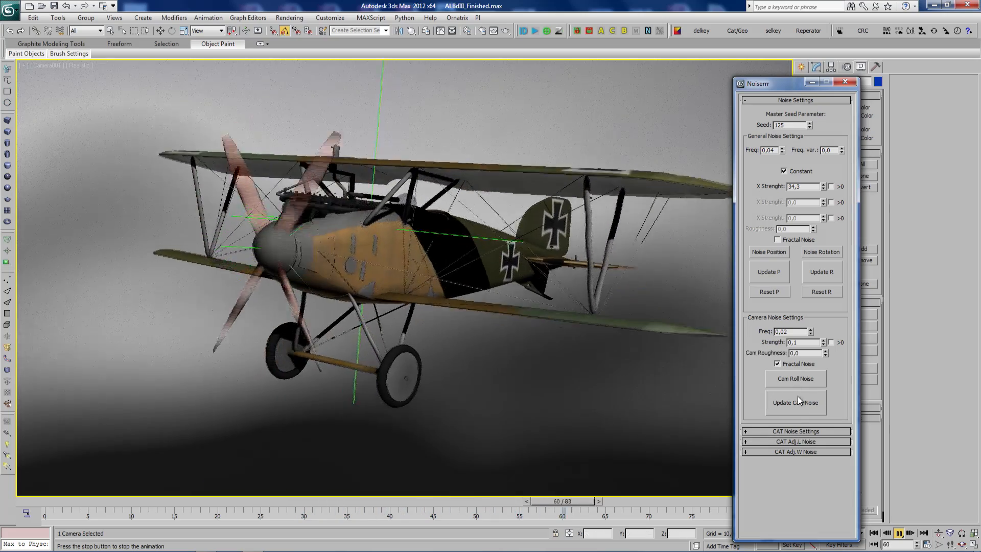
{"action": "left_click", "coordinate": [800, 402]}
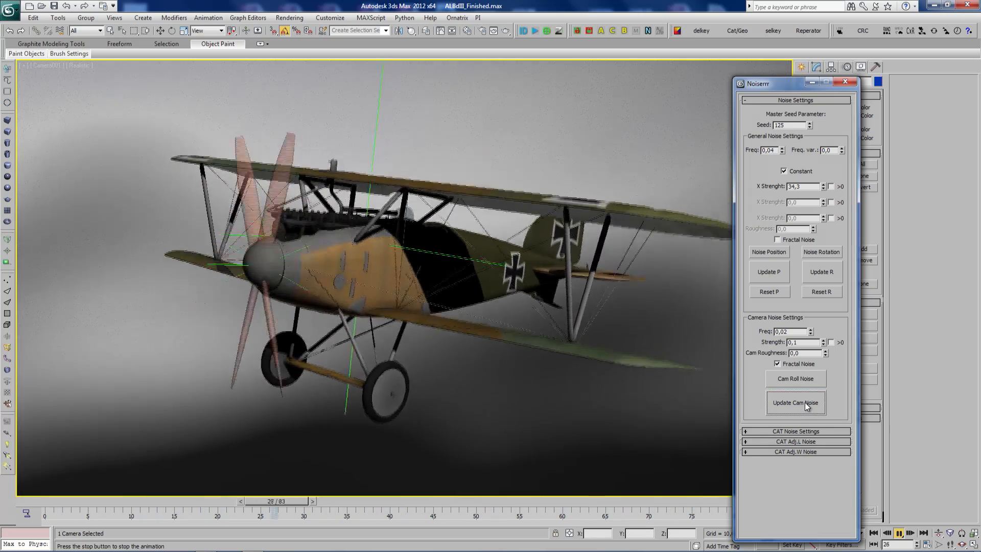